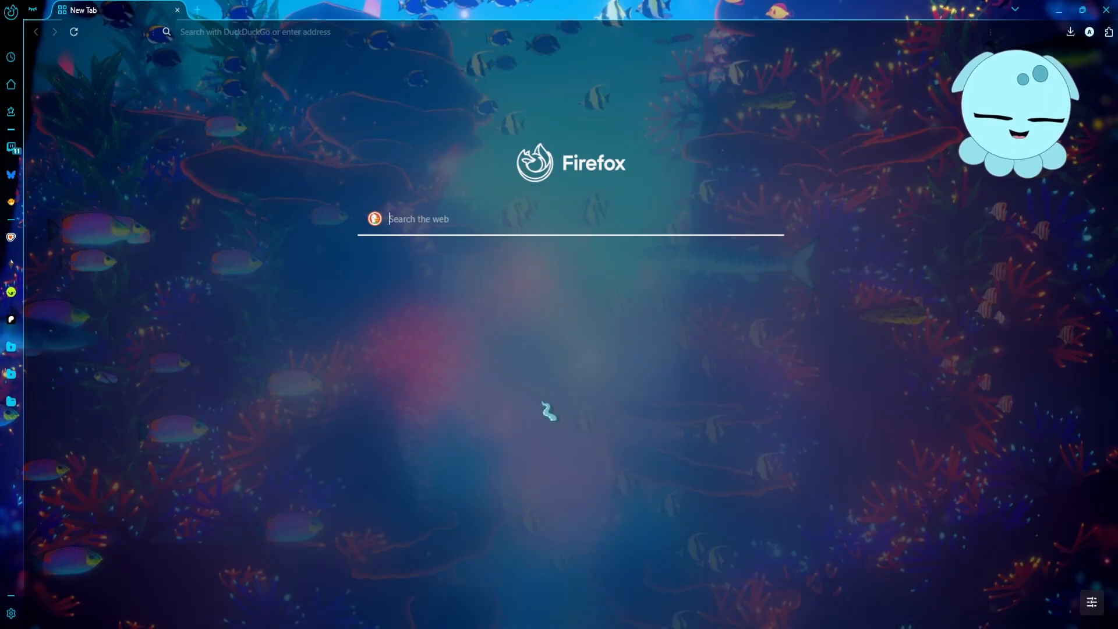
Step: Search the web for "OBS" and open the official obsproject.com site
text(S)
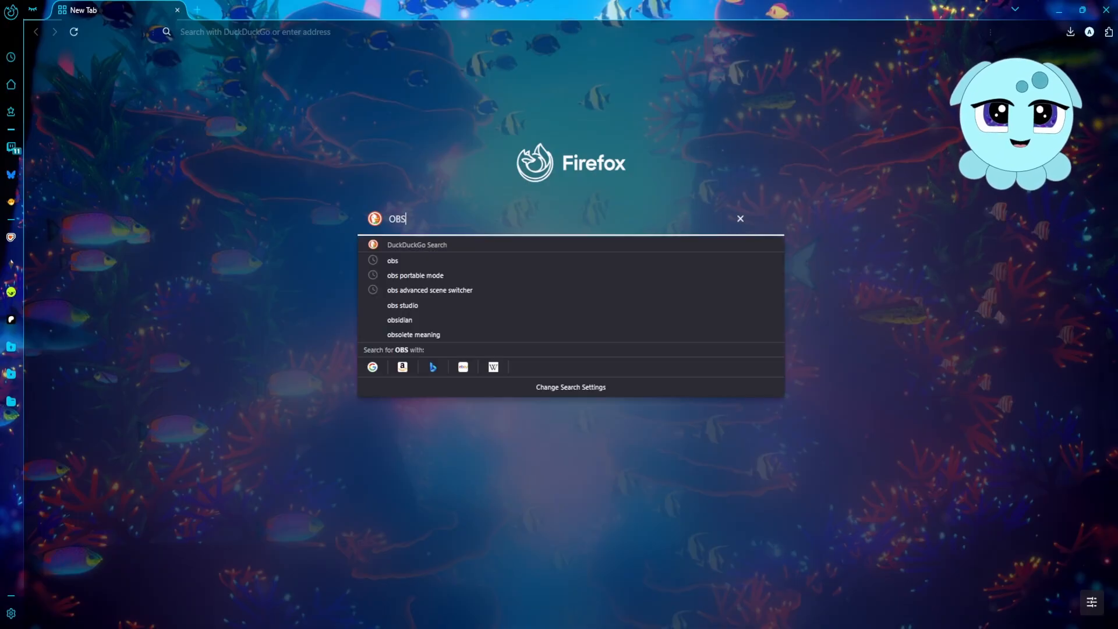
key(Return)
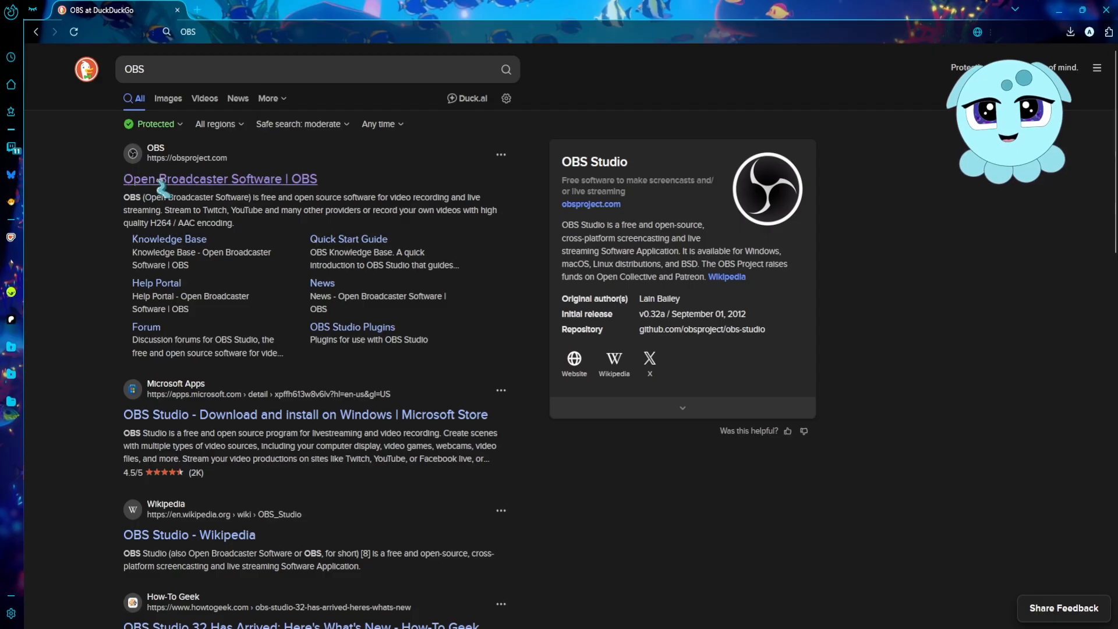
click(237, 180)
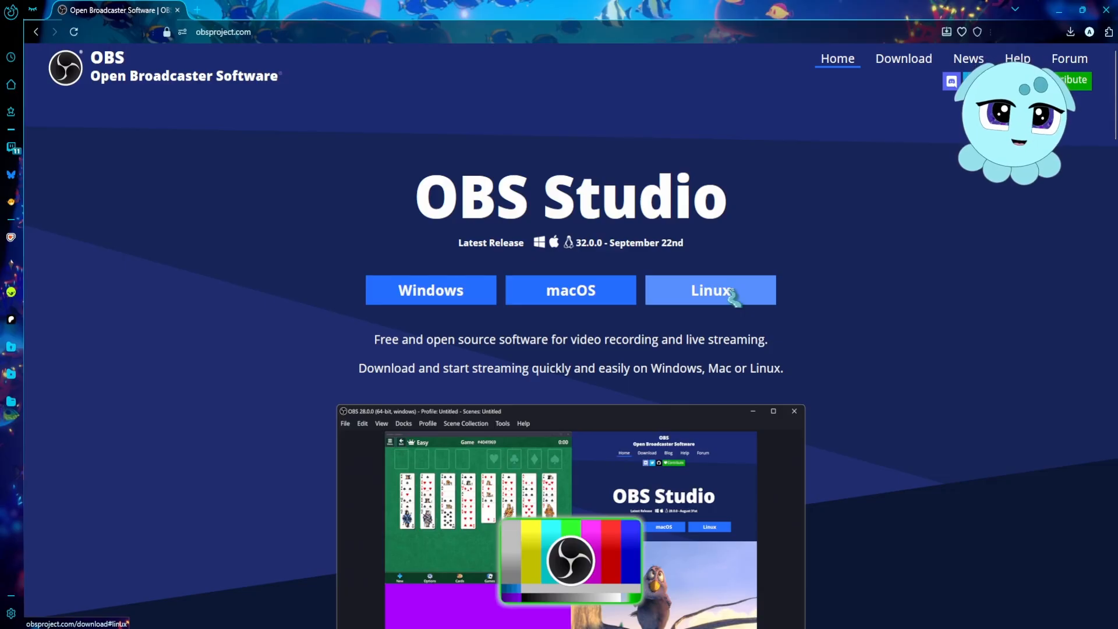
Step: Download the Windows version of OBS Studio, check the recent downloads and minimise the browser
click(394, 292)
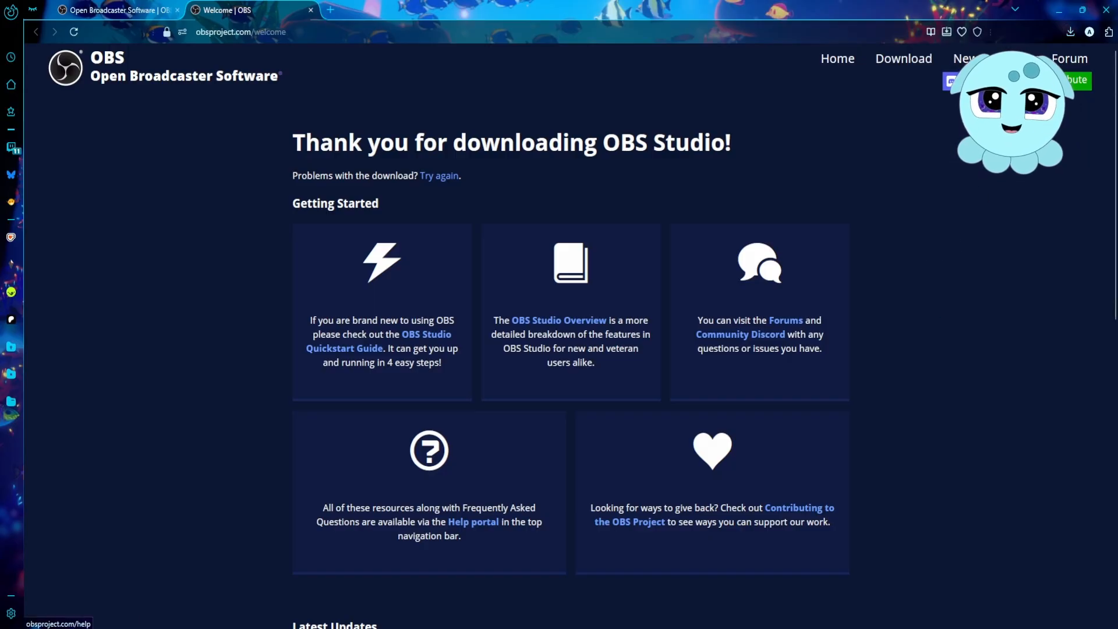
click(1070, 31)
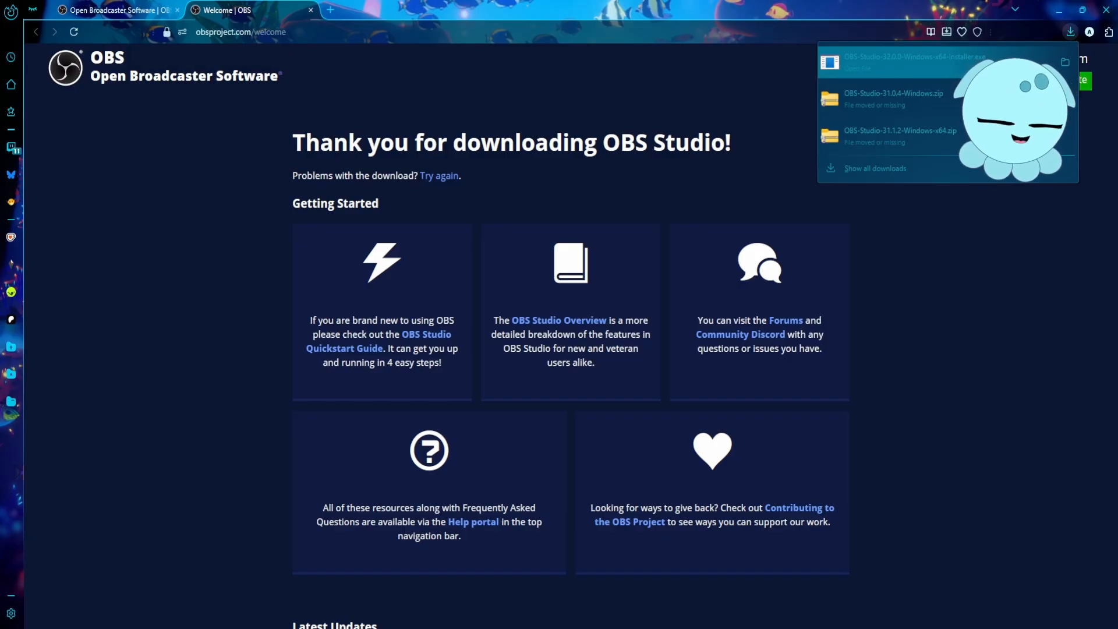
click(961, 310)
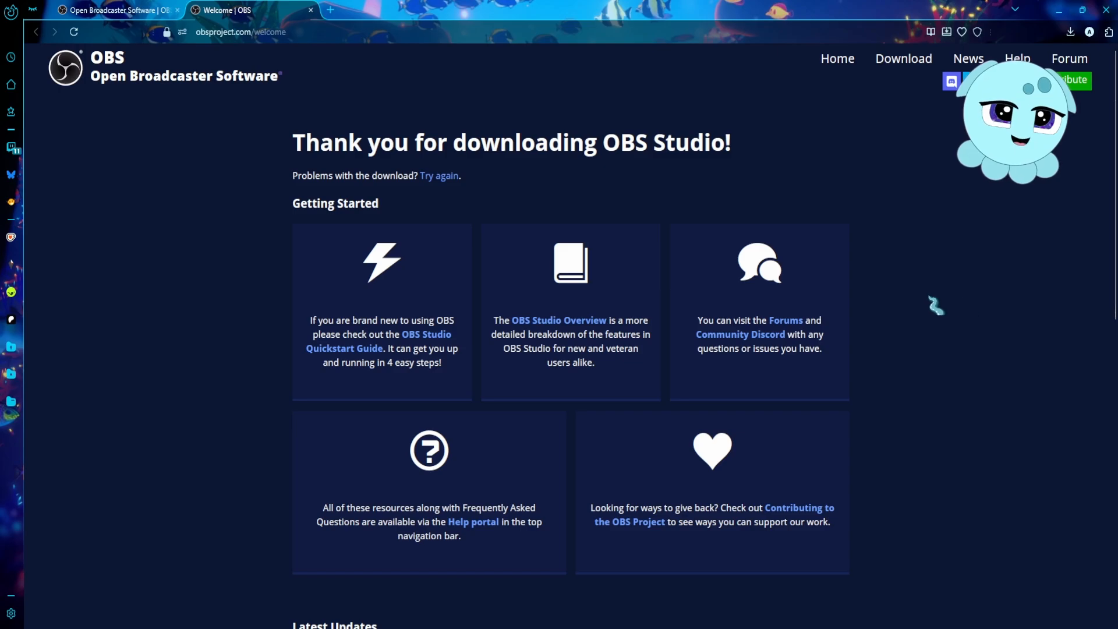
click(1063, 13)
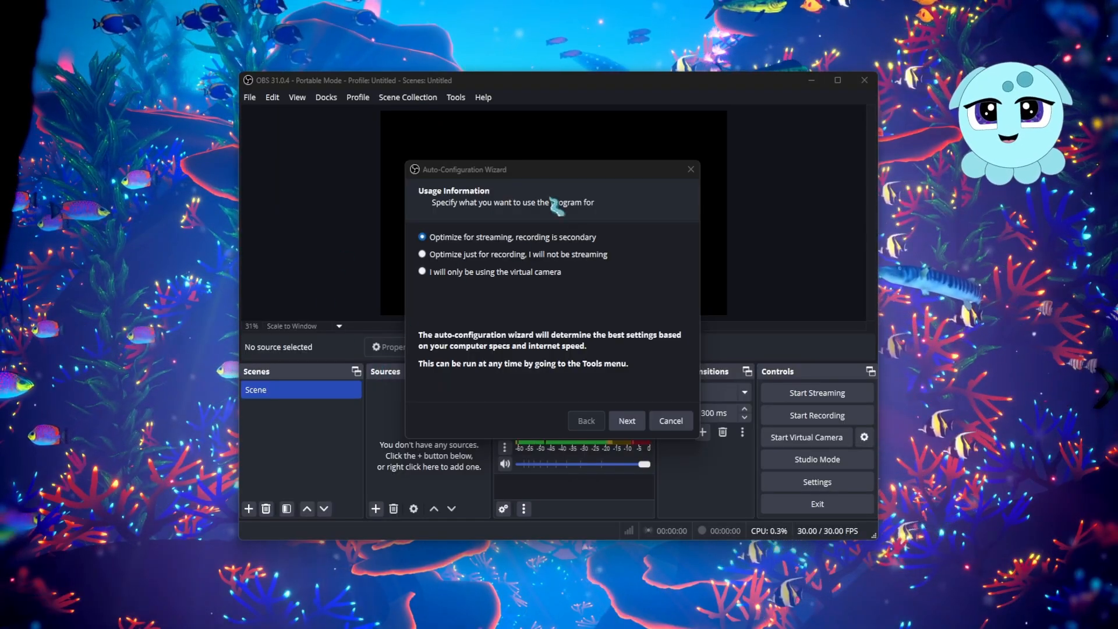
Step: Keep the auto-configuration optimised for streaming and set the base canvas resolution to Display 1 (1920x1080), with FPS preferring 60 when possible
click(575, 174)
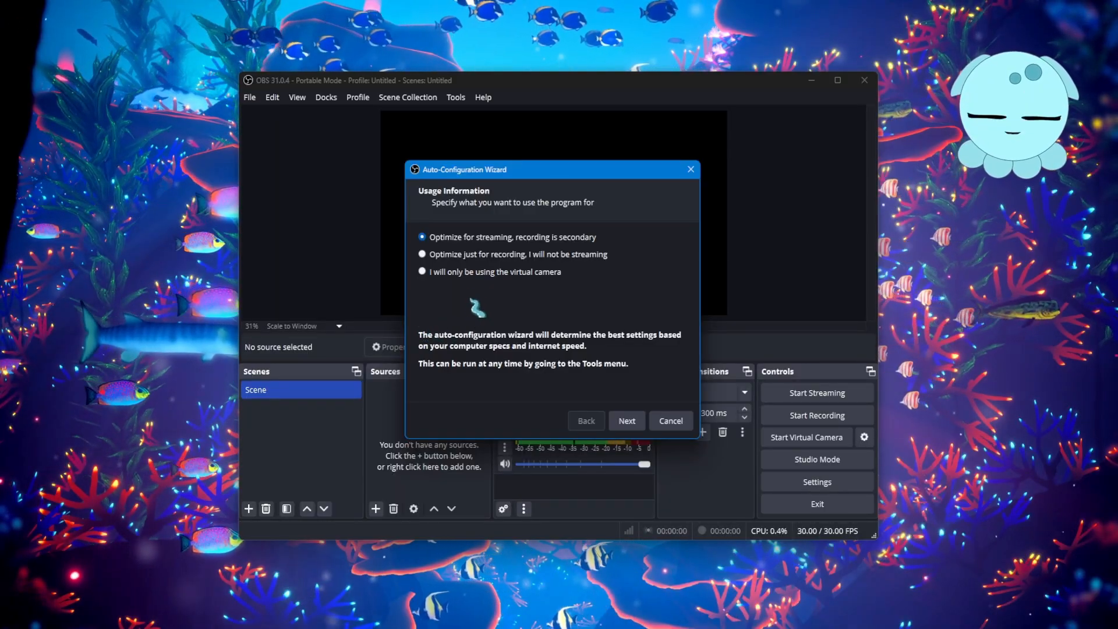
click(628, 421)
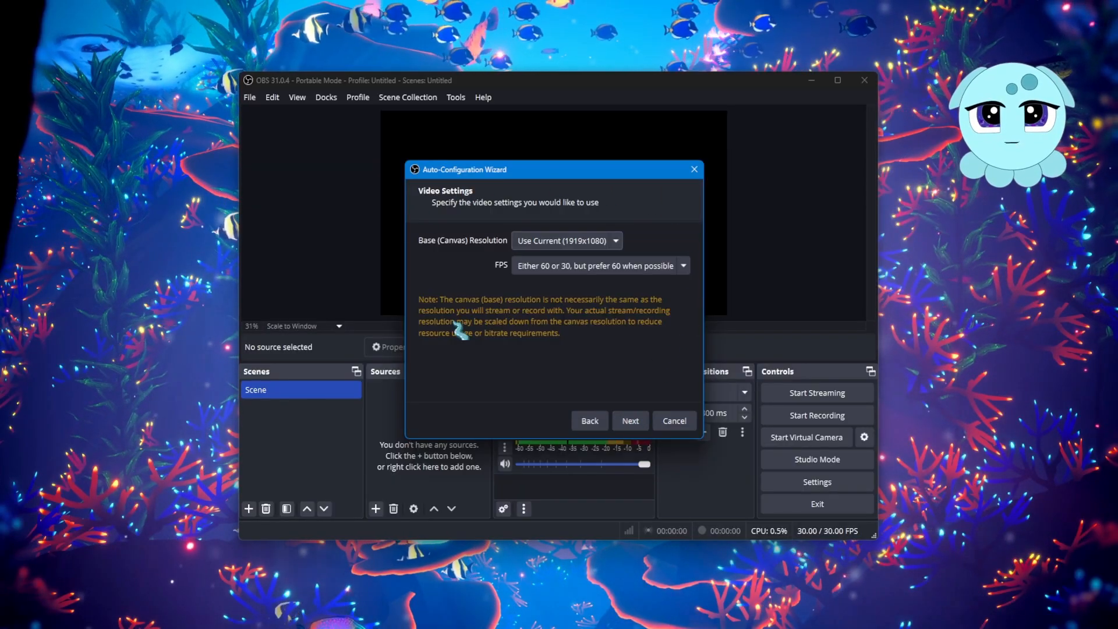
click(533, 242)
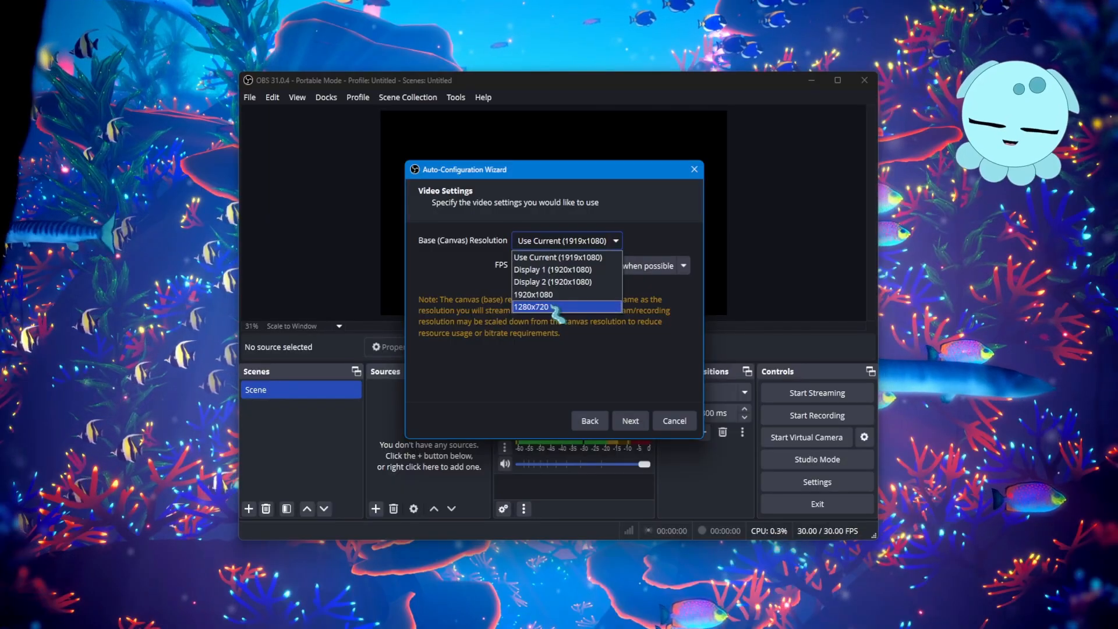
click(574, 270)
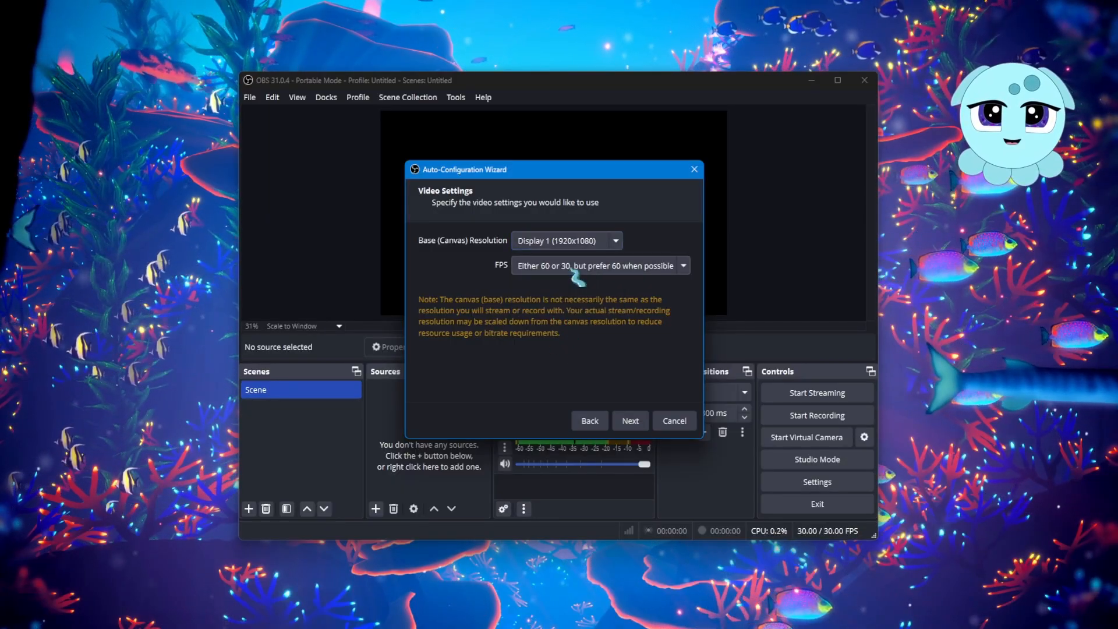
click(656, 268)
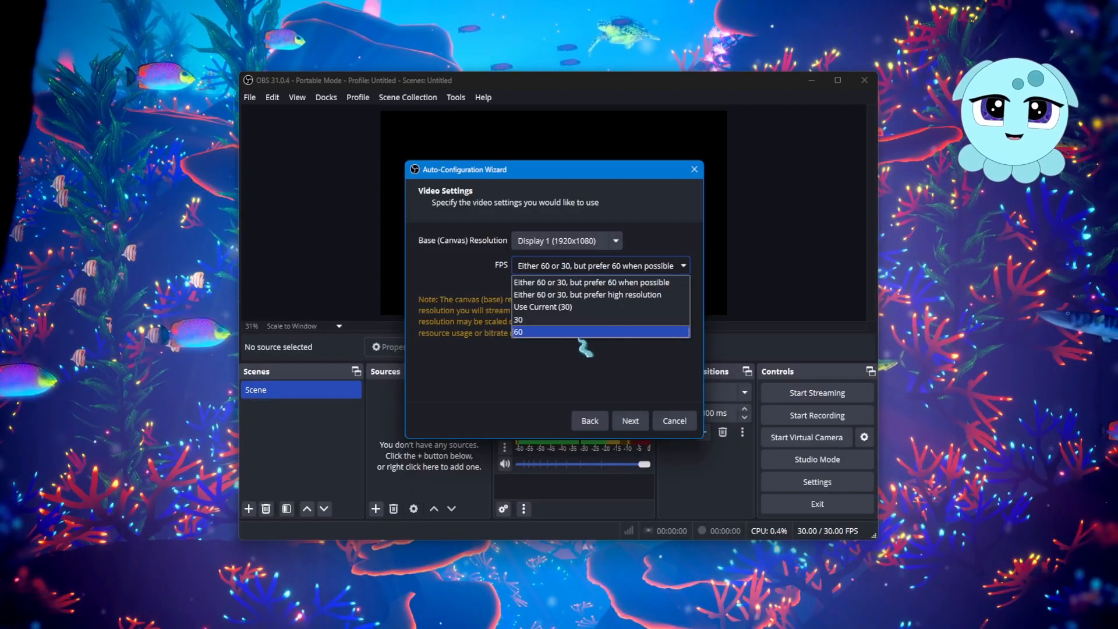
click(673, 242)
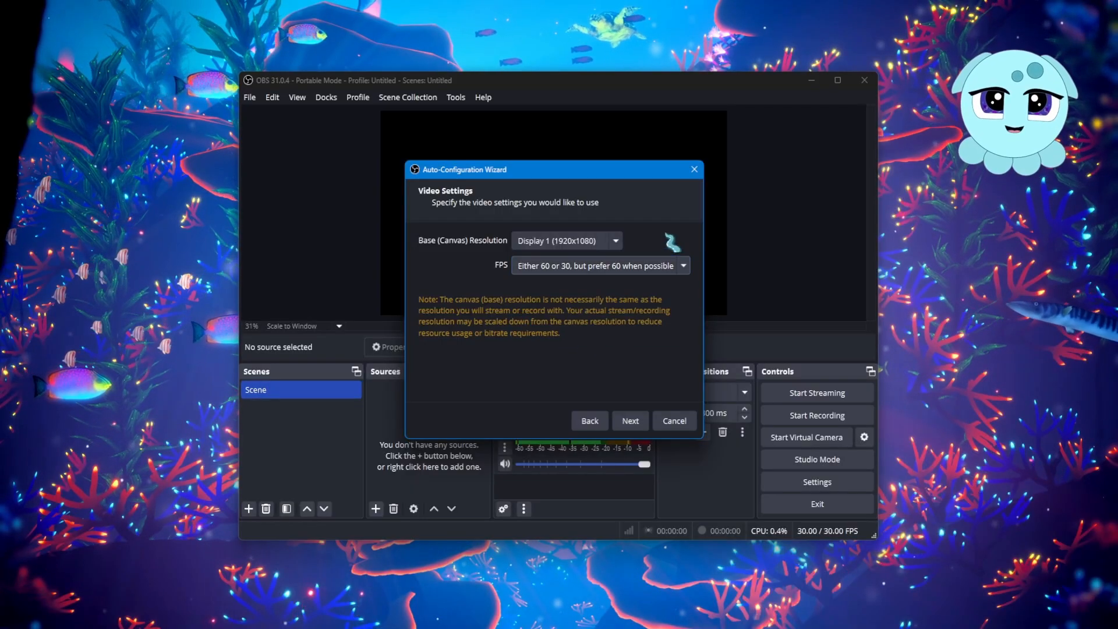
click(631, 420)
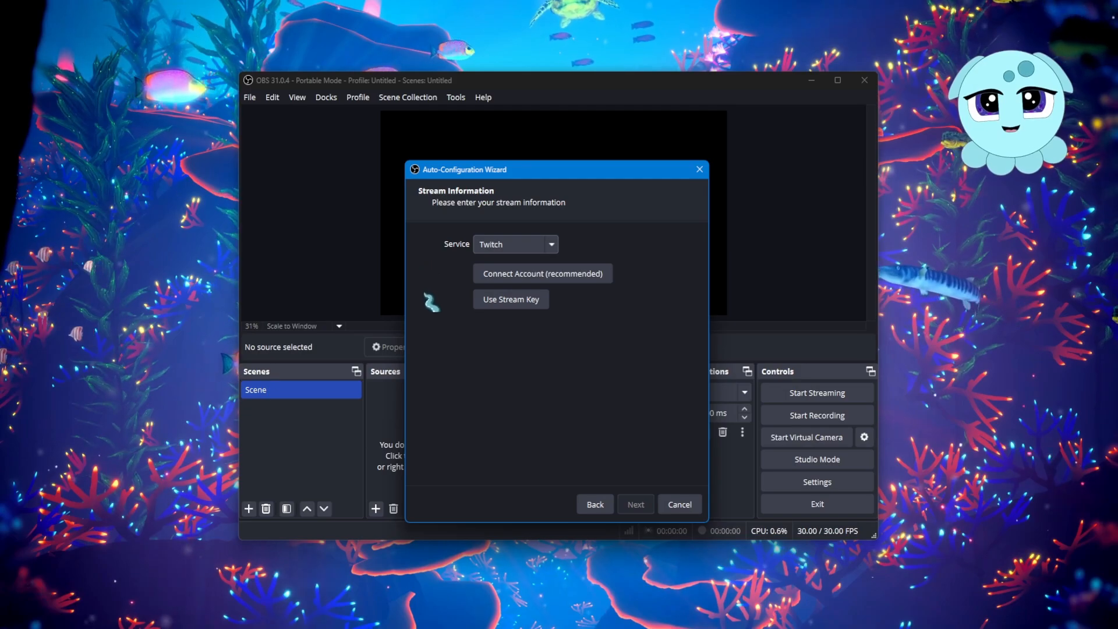
Step: Keep Twitch as the streaming service in the wizard and connect the Twitch account
click(546, 244)
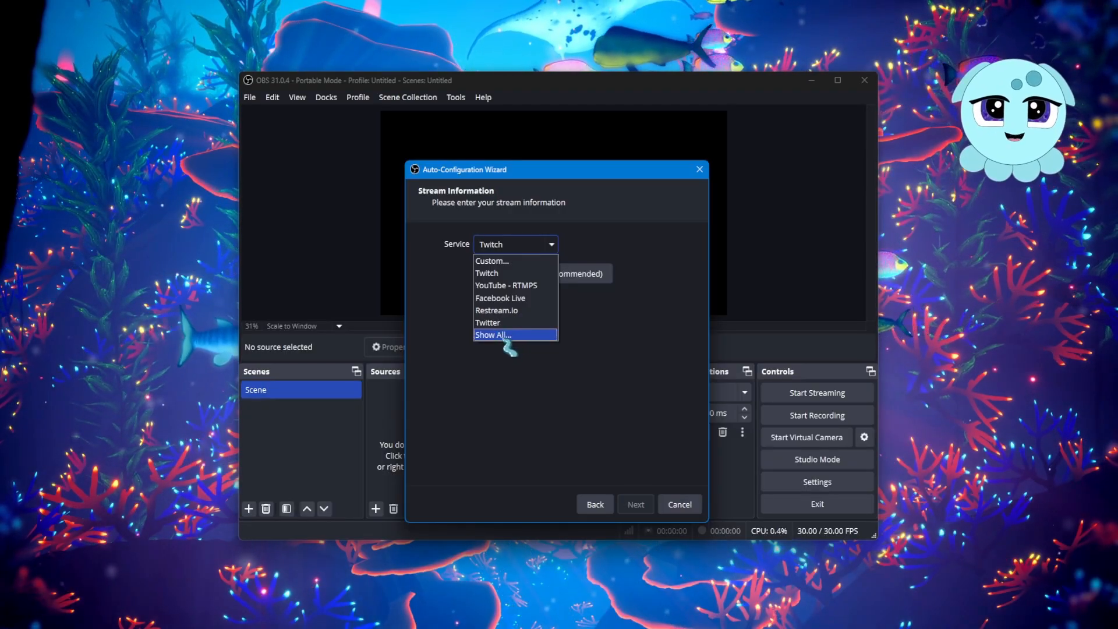
click(529, 398)
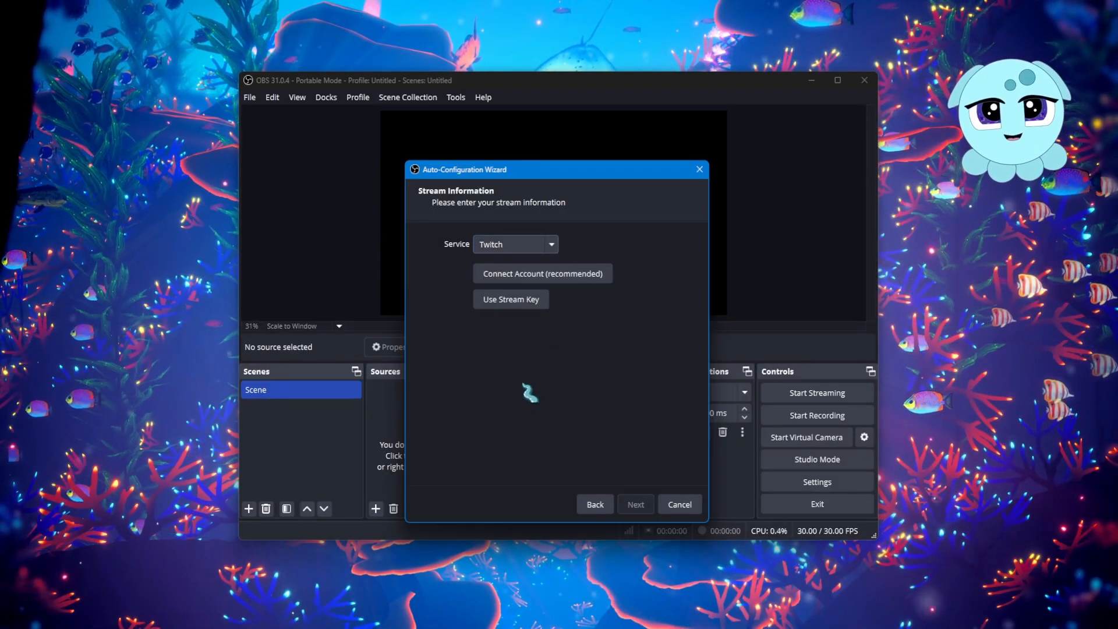
click(574, 274)
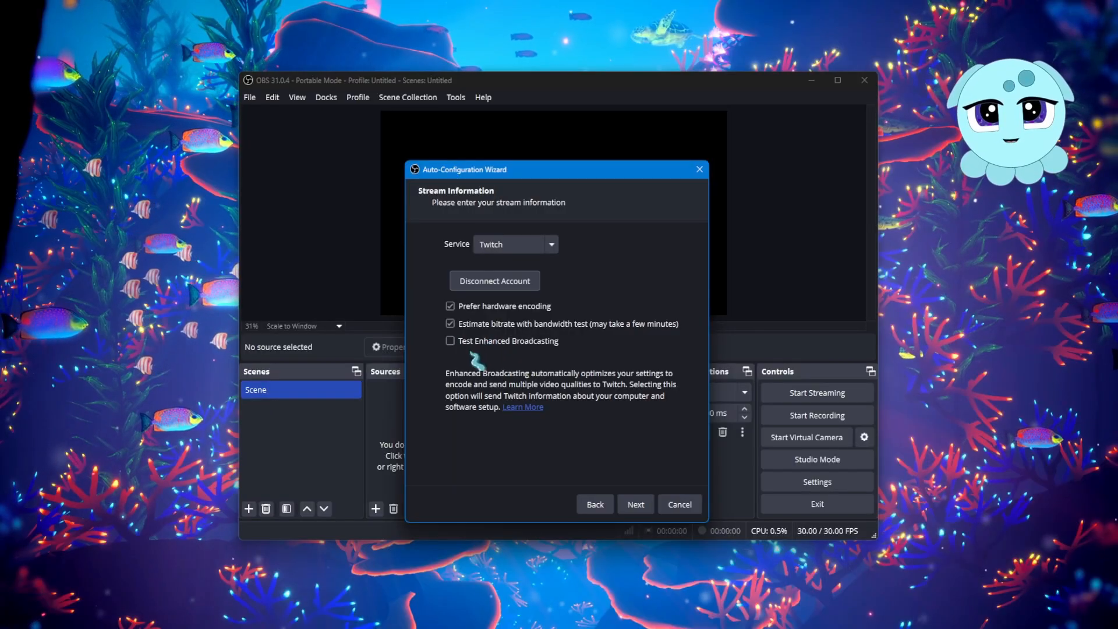
Step: Run the wizard's test with bitrate estimation by bandwidth test enabled and apply the suggested settings
click(450, 323)
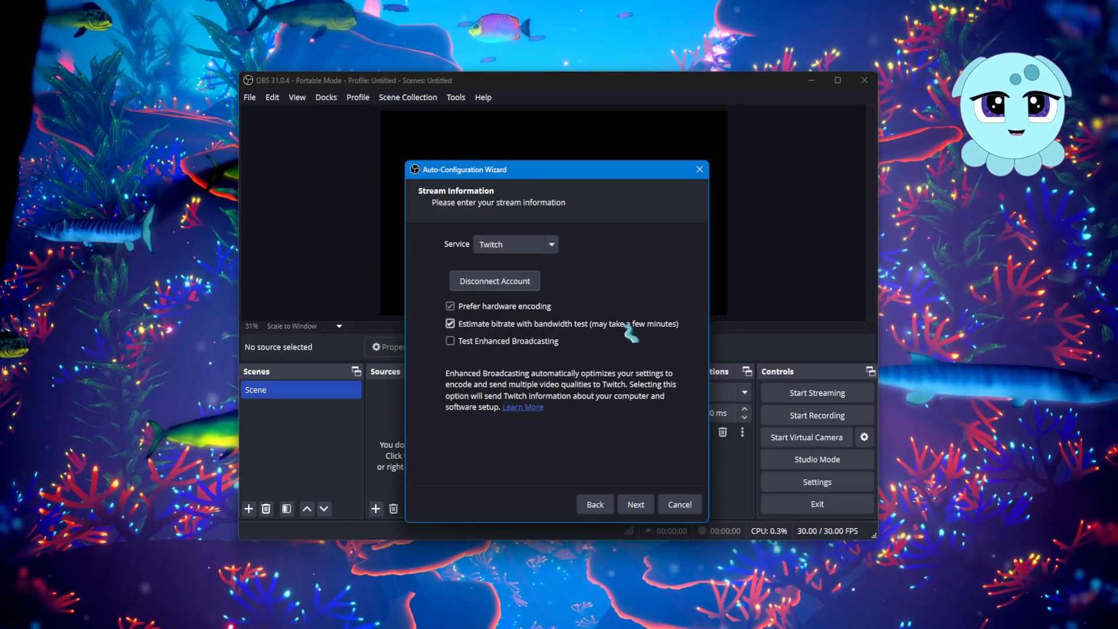
click(645, 507)
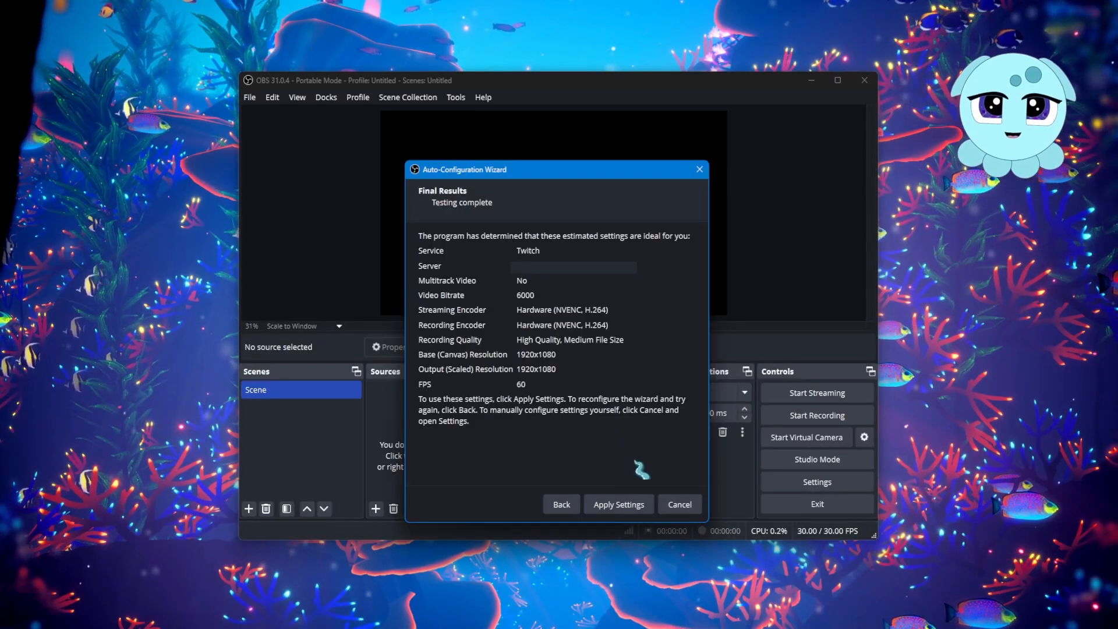
click(632, 504)
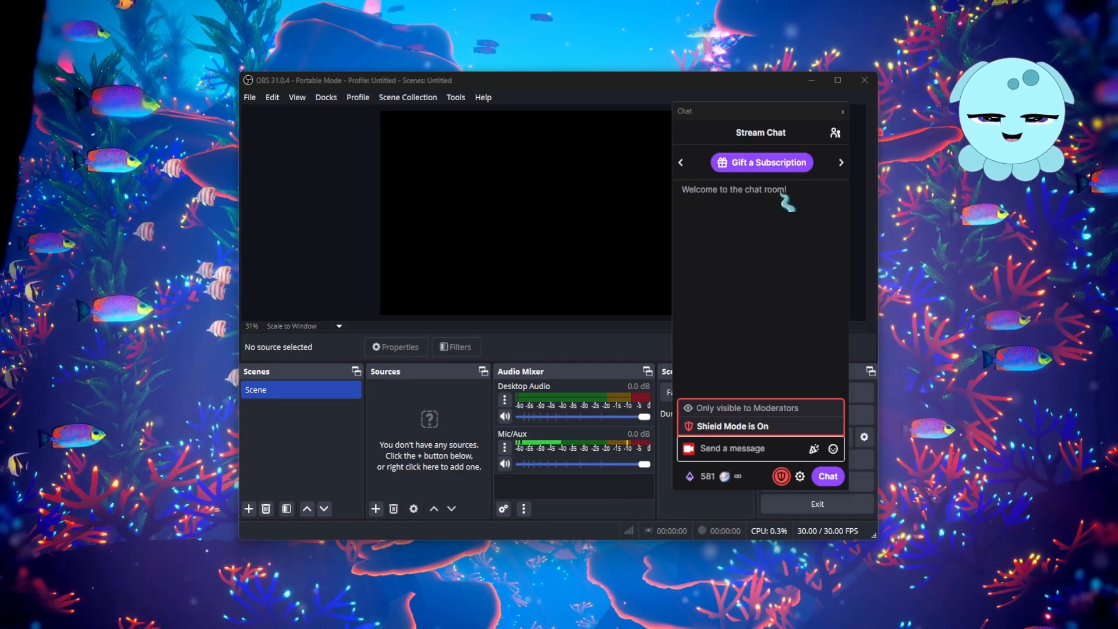
Step: Maximise the OBS window, dock Stream Information to the left of the preview and Chat to its right, and widen both docks
click(837, 80)
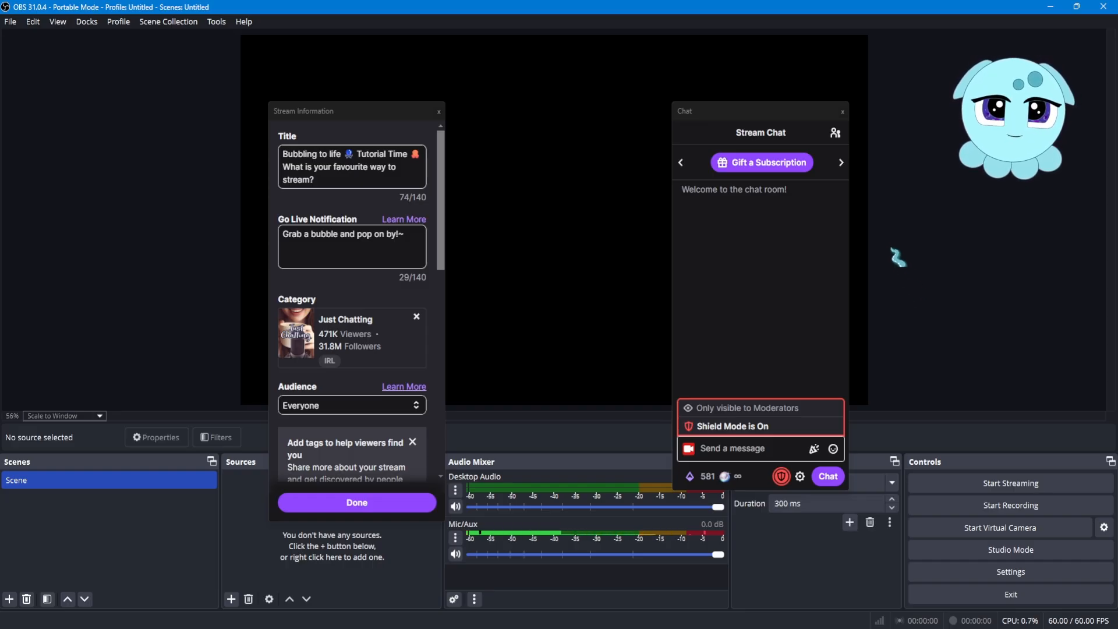
mouse_move(751, 112)
mouse_down()
mouse_move(819, 102)
mouse_move(761, 105)
mouse_up()
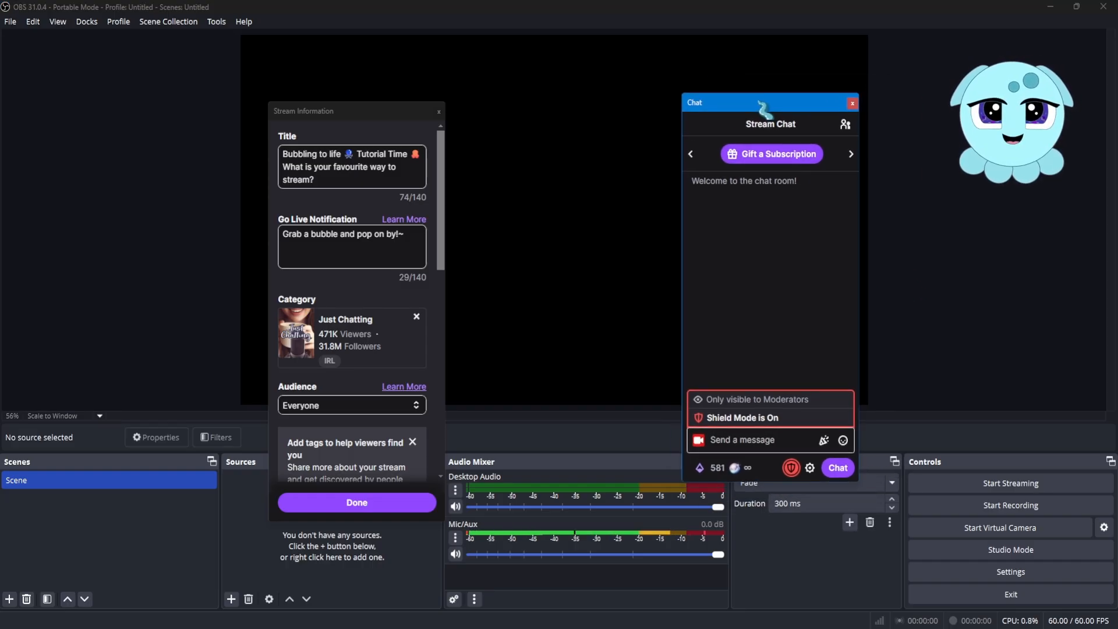
drag(348, 114, 504, 111)
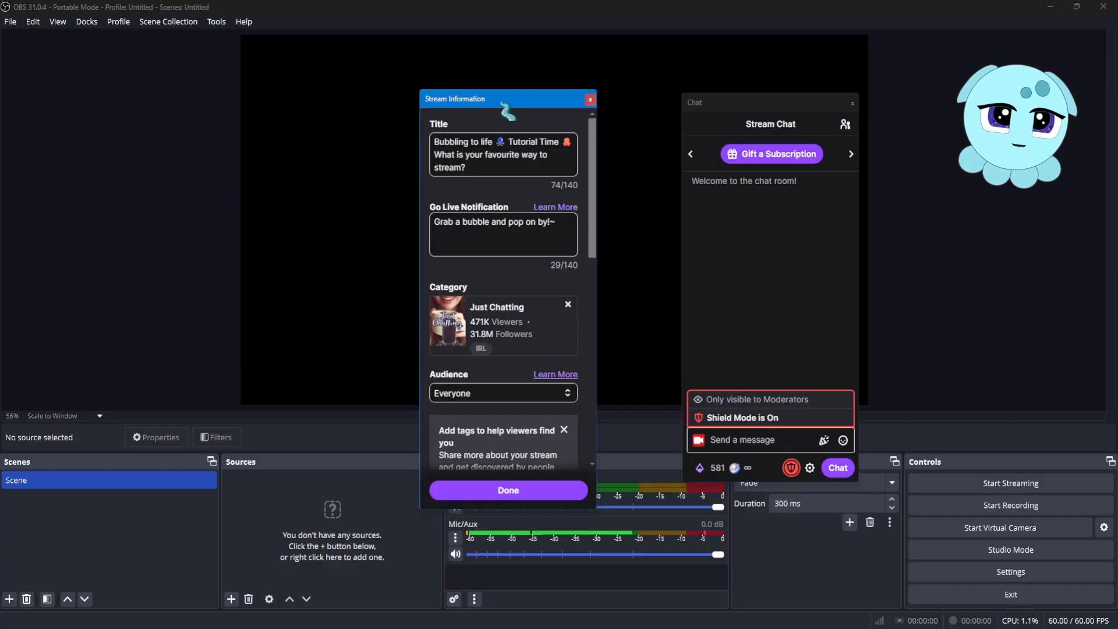
drag(504, 109, 20, 193)
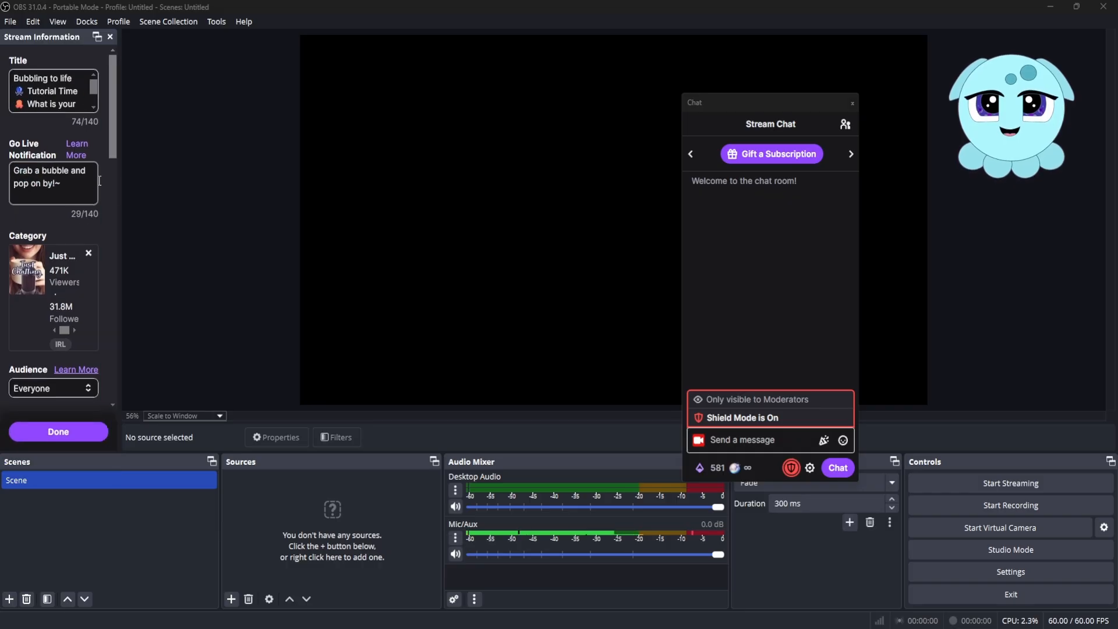
drag(118, 188, 218, 204)
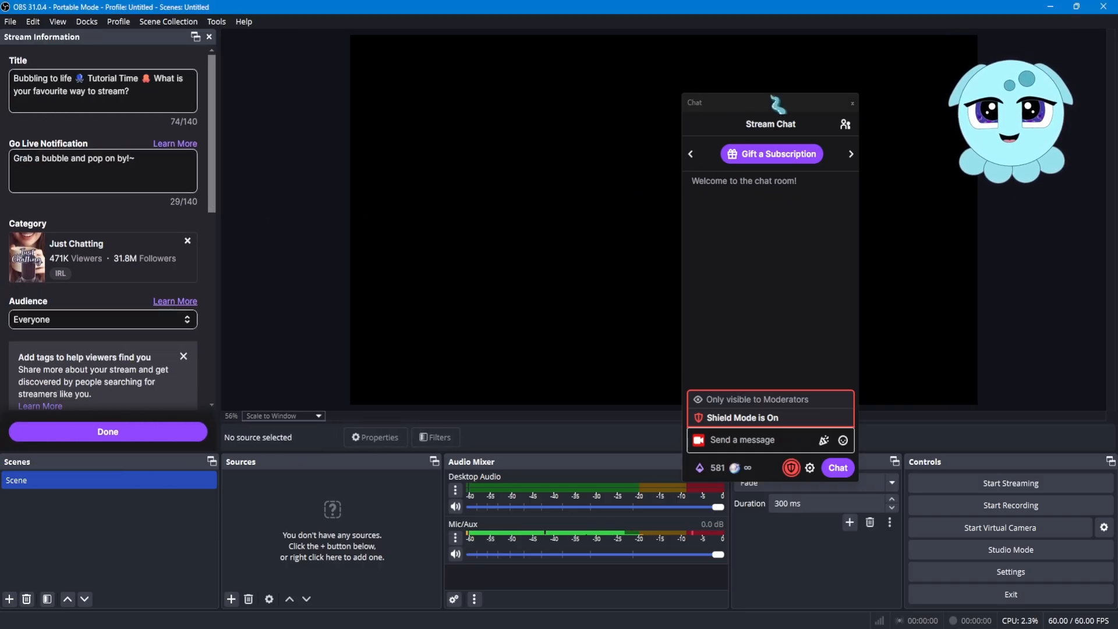
drag(775, 104, 1085, 96)
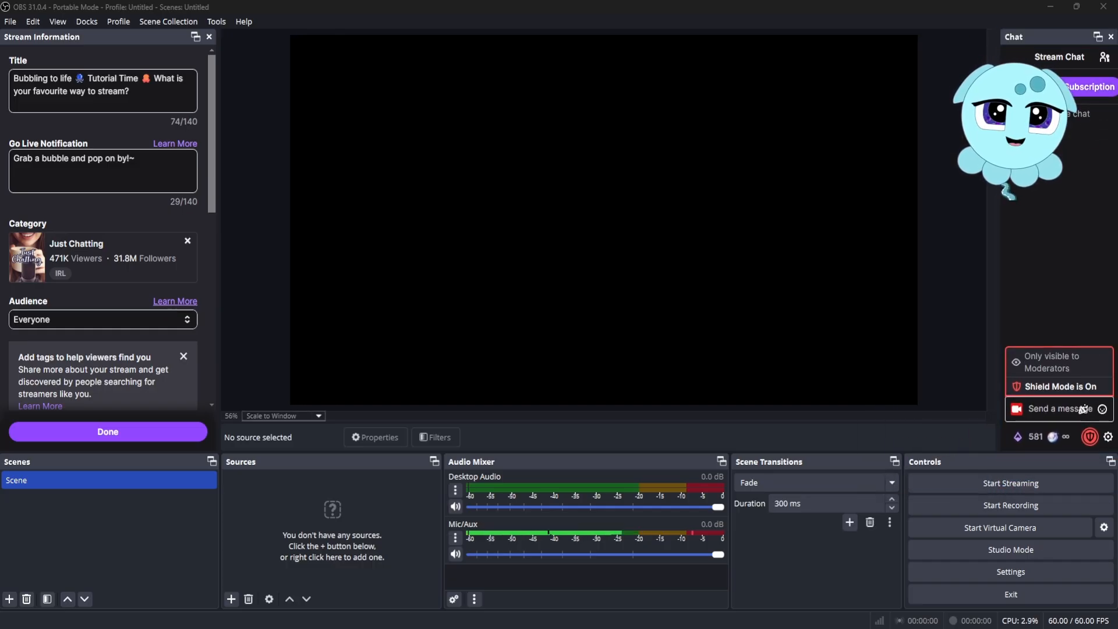
drag(997, 193, 910, 195)
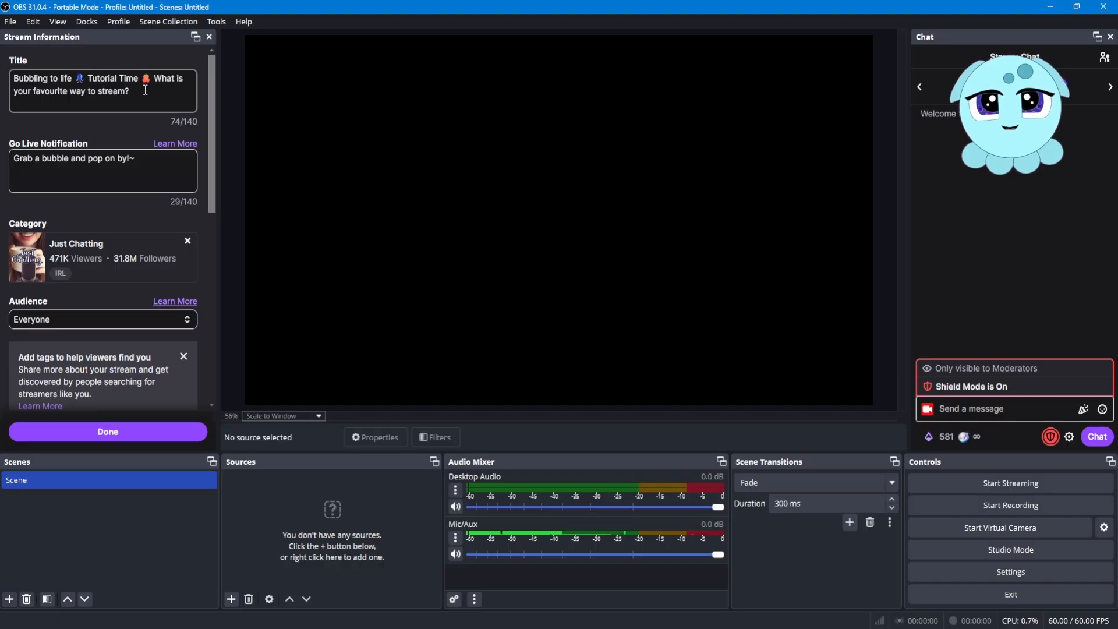
Step: Review the stream title, go-live notification, category, audience options and tags in the Stream Information dock
drag(146, 91, 18, 76)
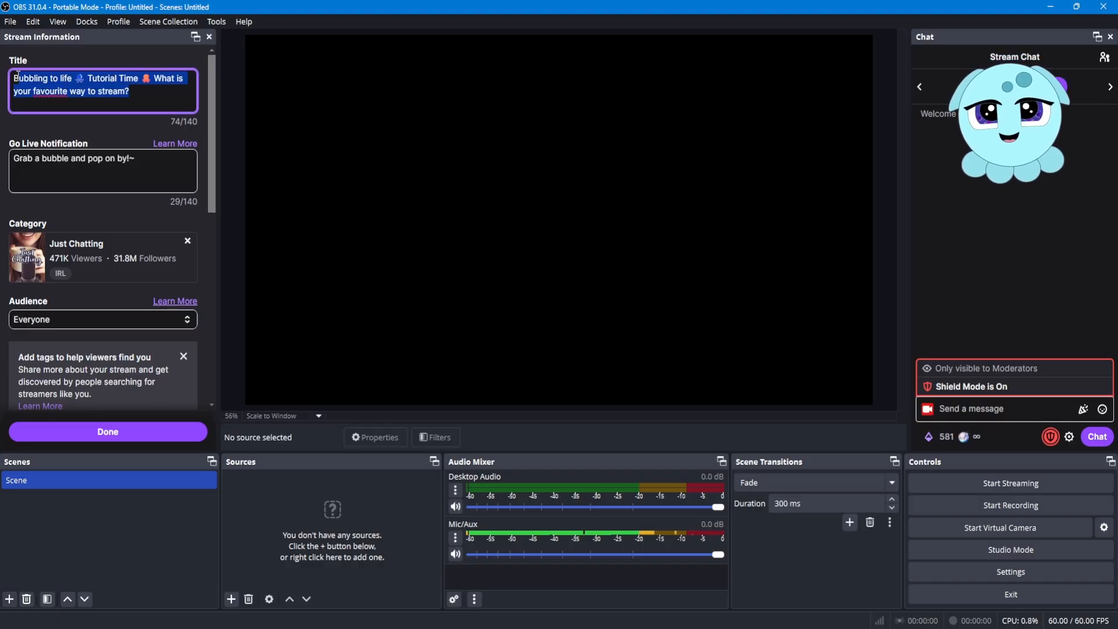
click(150, 90)
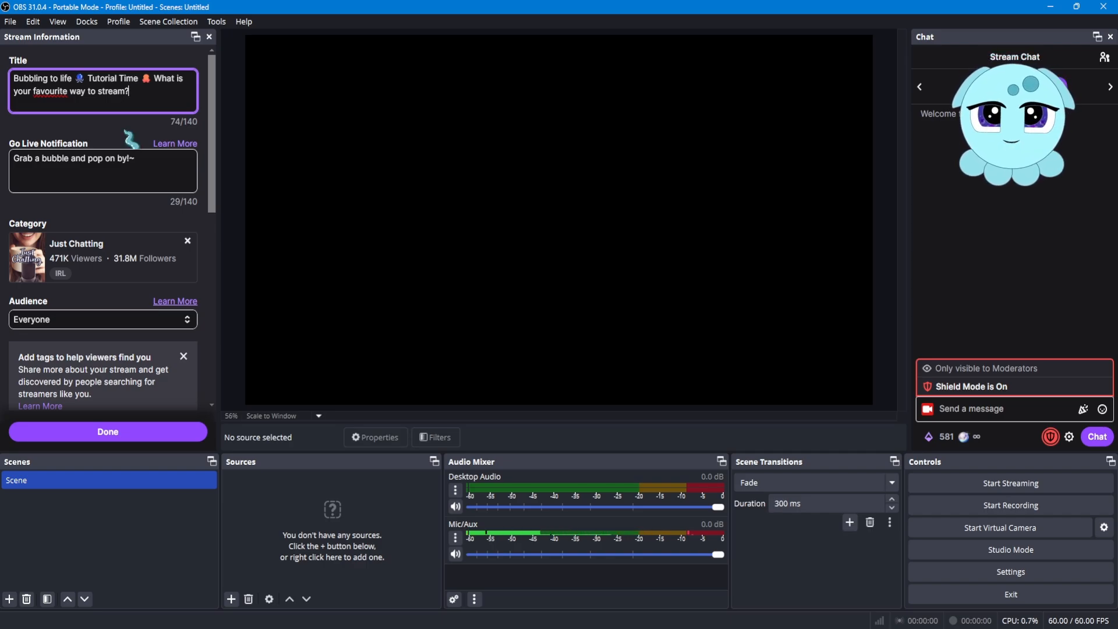
drag(145, 163, 16, 163)
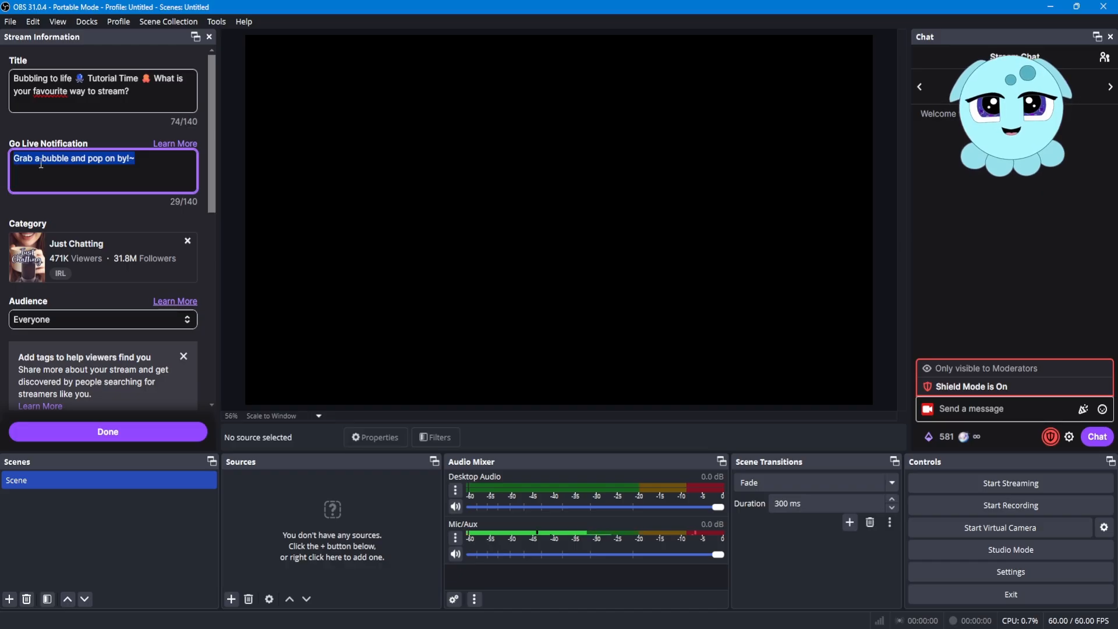
click(144, 161)
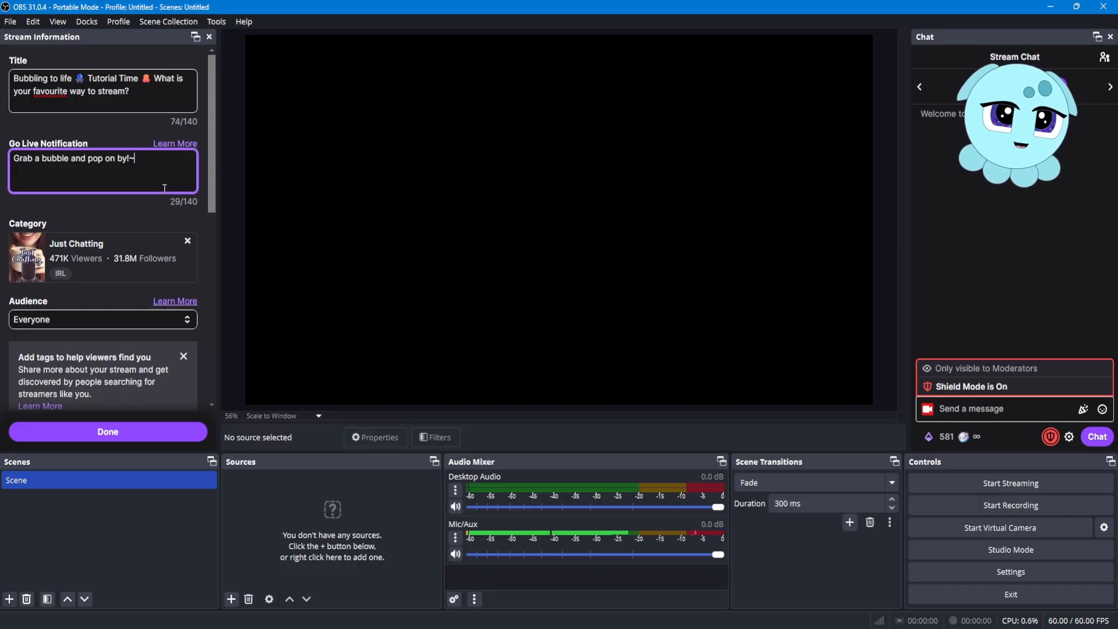
drag(140, 159, 15, 167)
scroll(140, 219, down, 2)
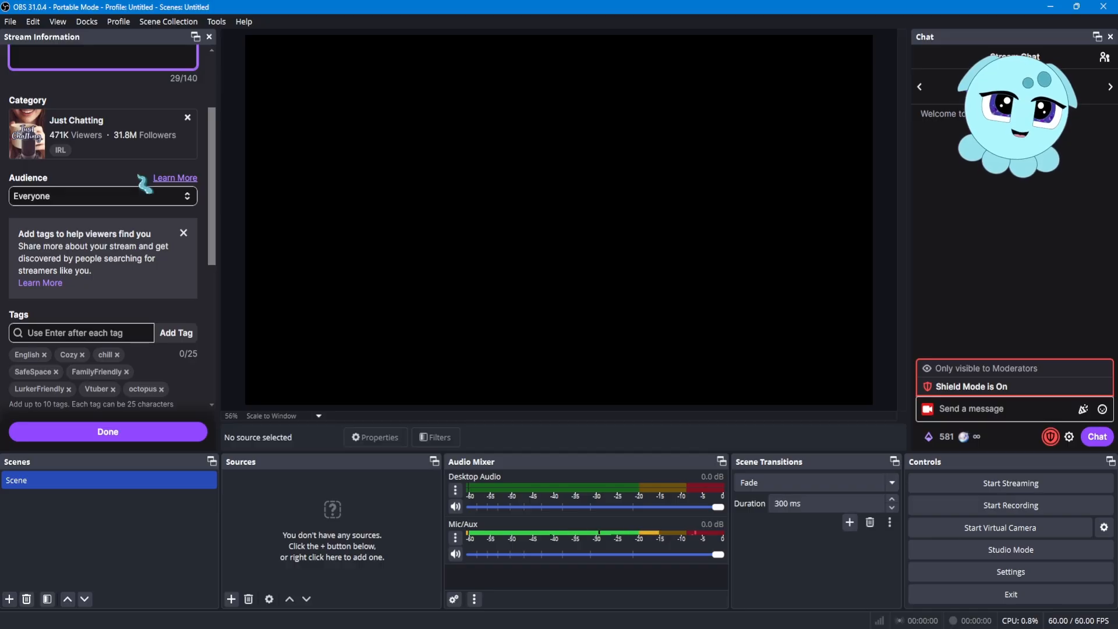
click(110, 195)
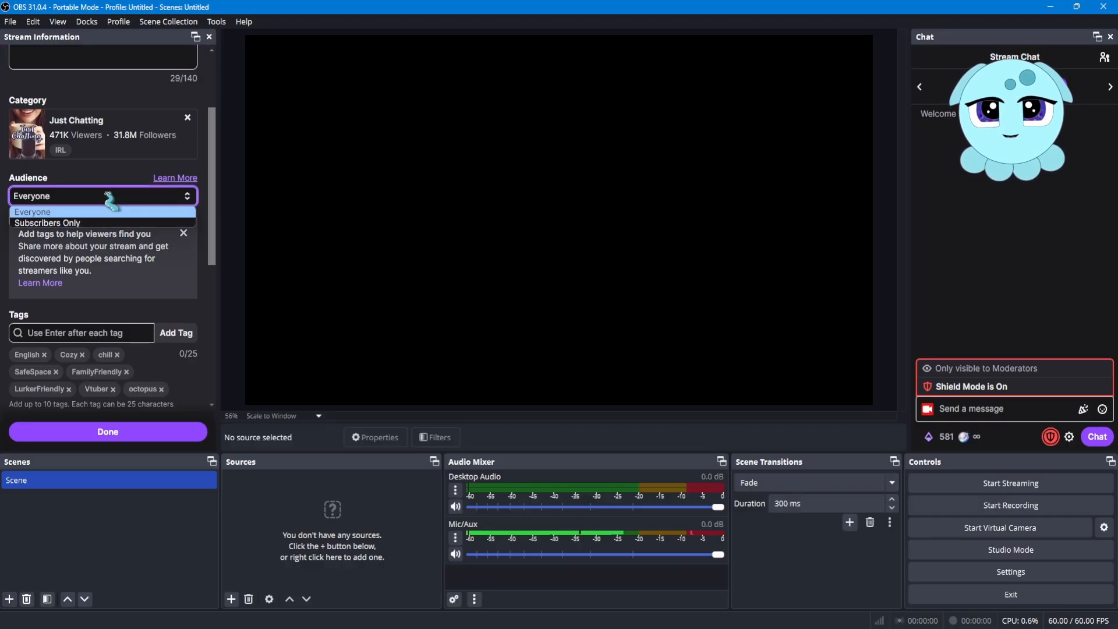
click(108, 211)
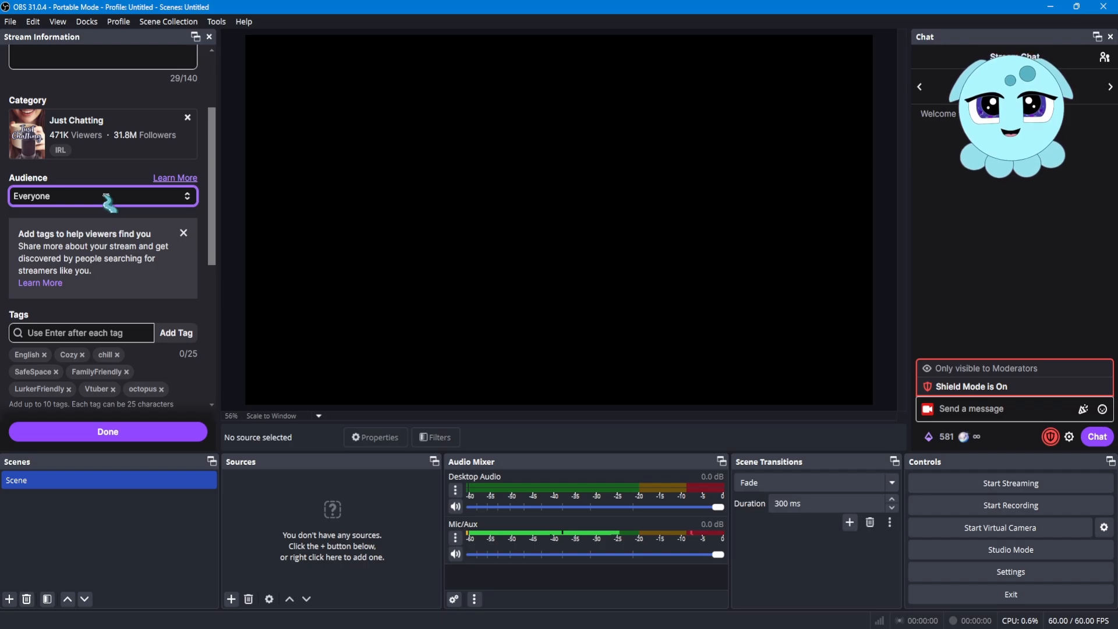
scroll(108, 201, down, 2)
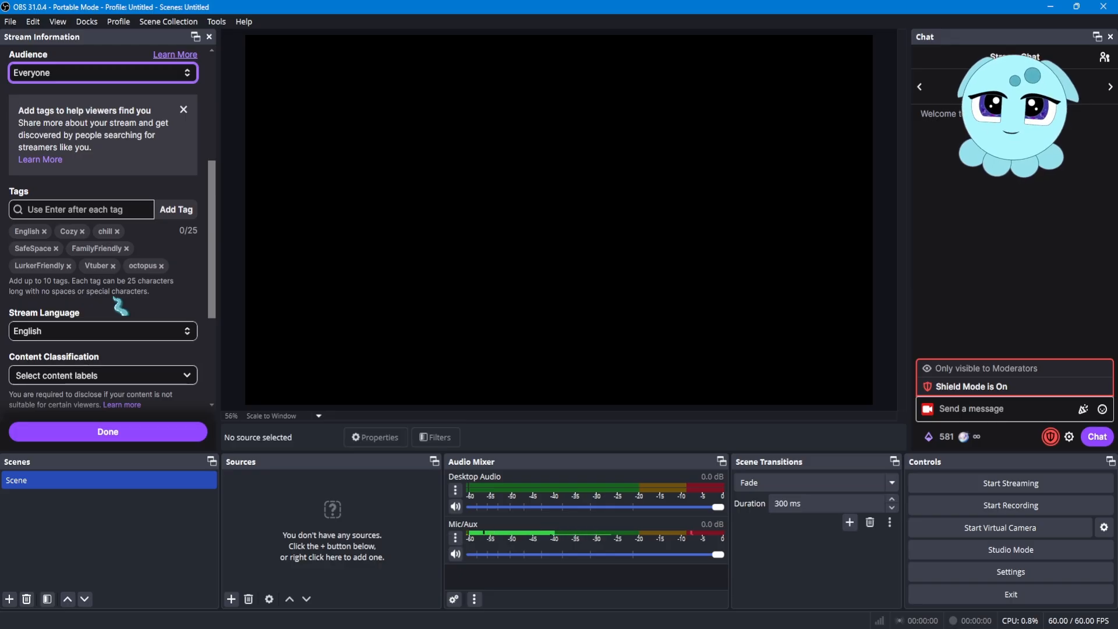
Step: Review the stream language, content classification, rerun and branded content options in the Stream Information dock, keeping English as the language
scroll(120, 303, down, 1)
click(100, 272)
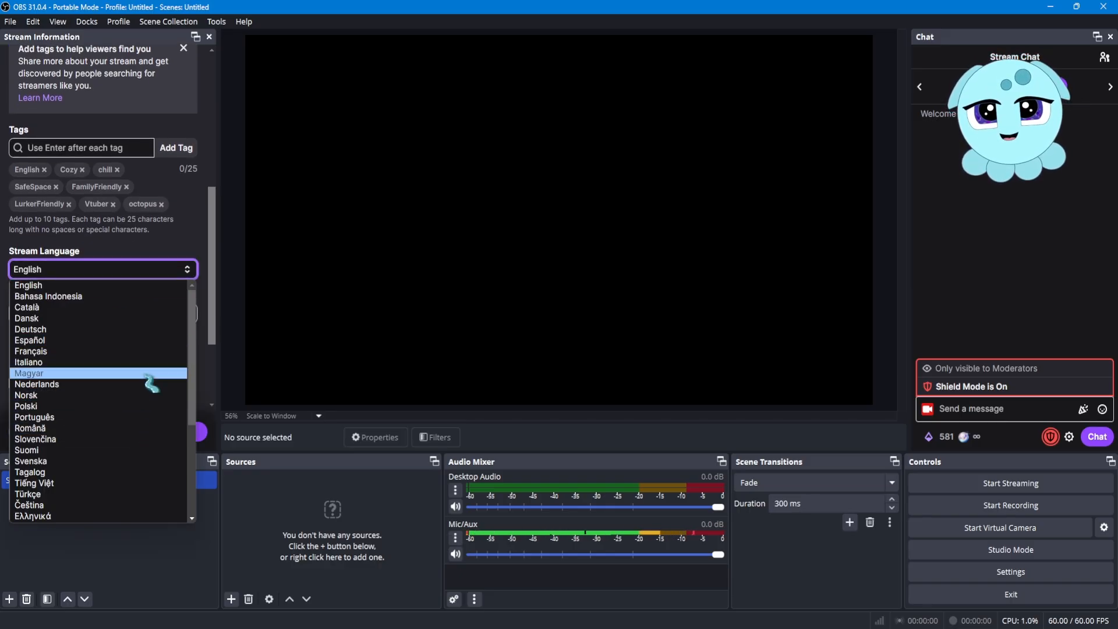
click(130, 283)
scroll(140, 291, down, 2)
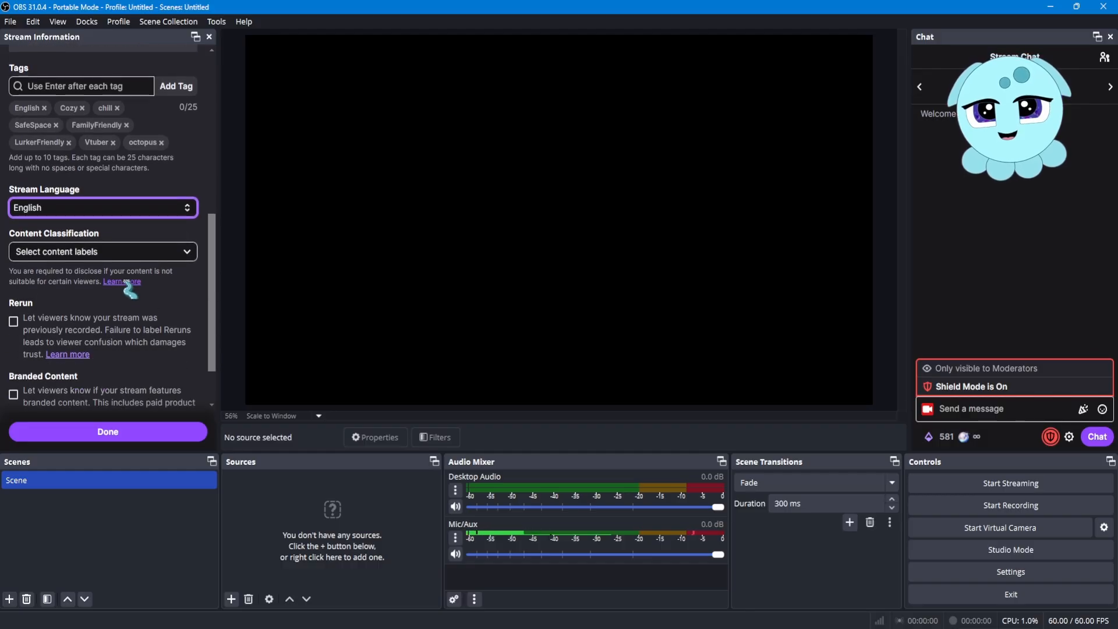
click(119, 252)
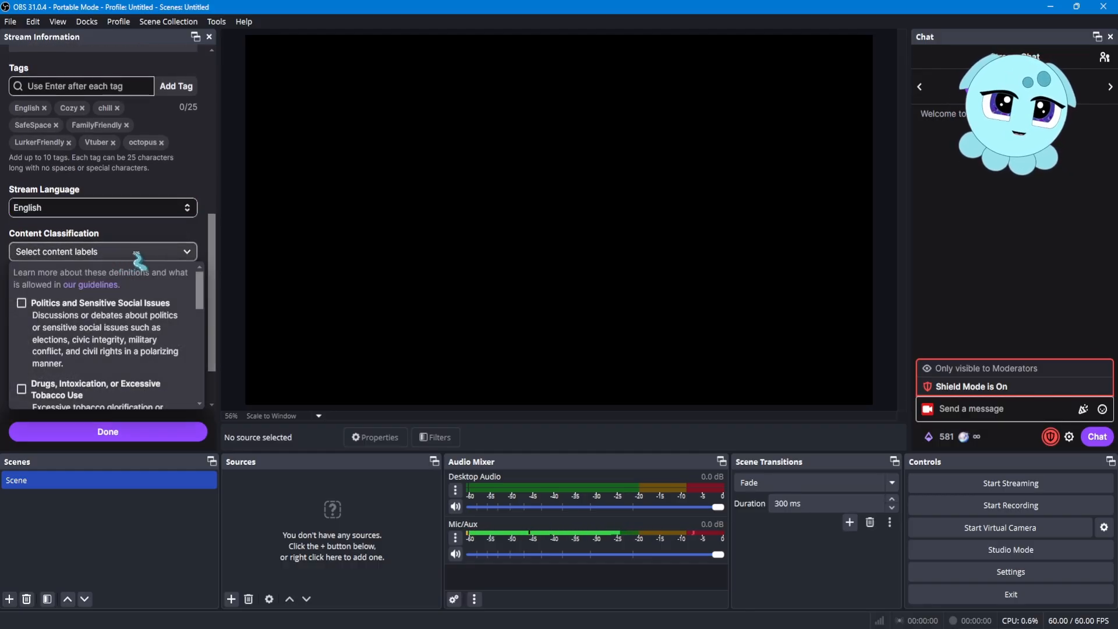
click(136, 255)
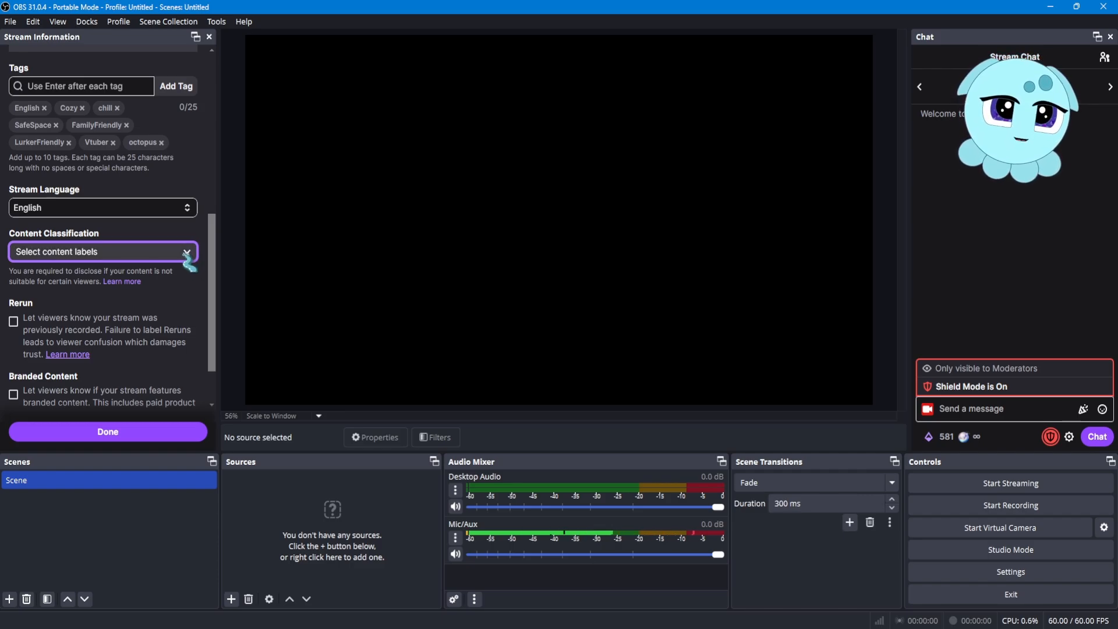
scroll(175, 280, down, 1)
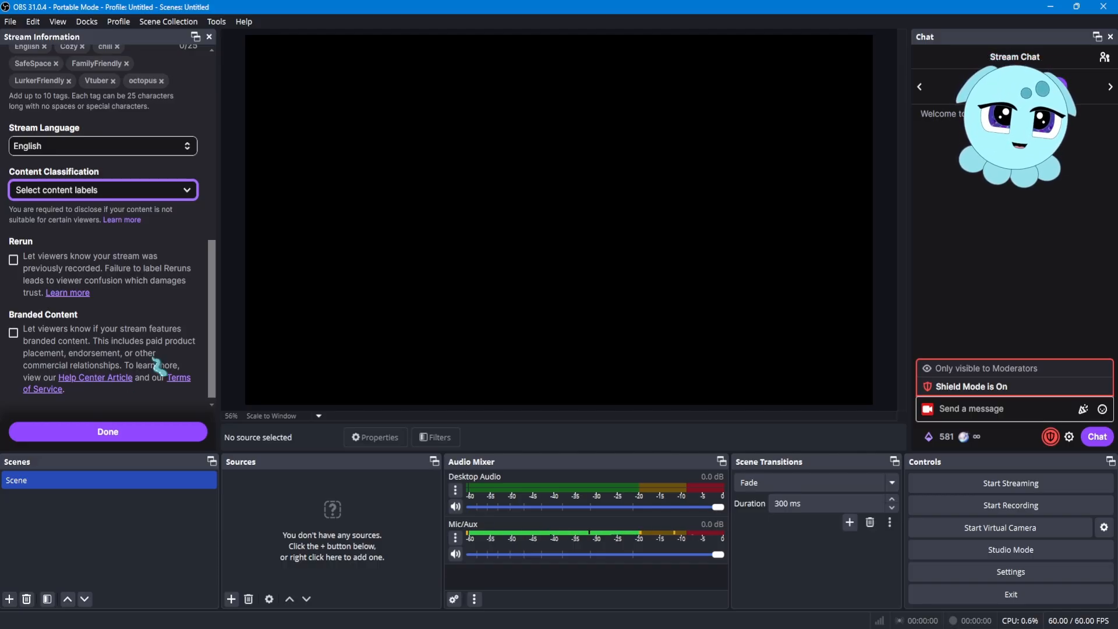
Step: Submit the stream information with its existing title, notification, category and audience
scroll(158, 357, up, 4)
scroll(156, 352, up, 3)
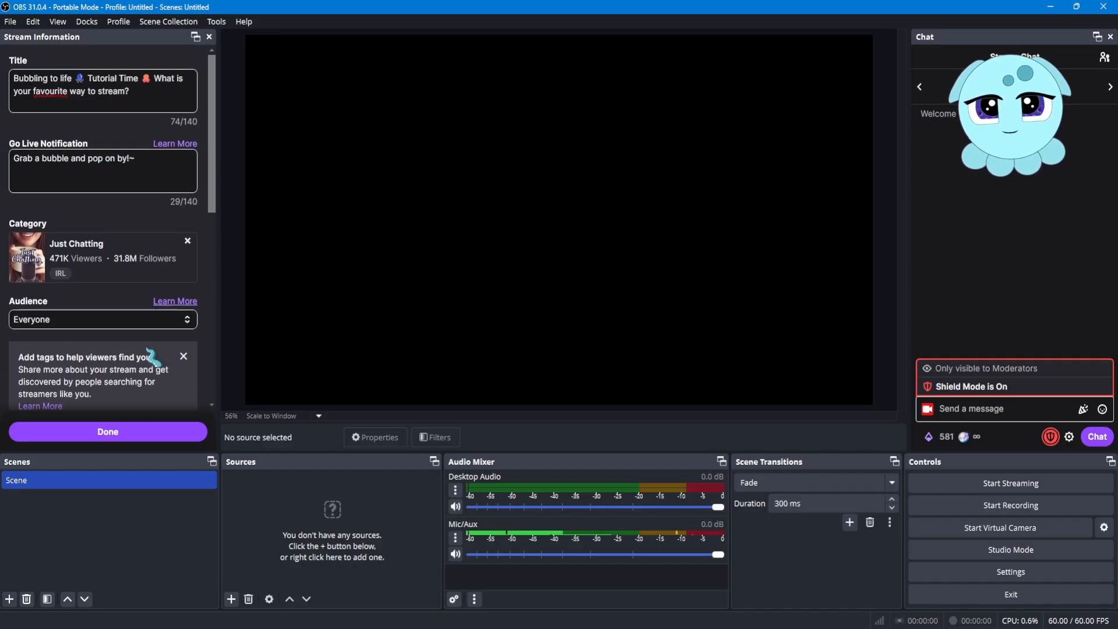
click(108, 434)
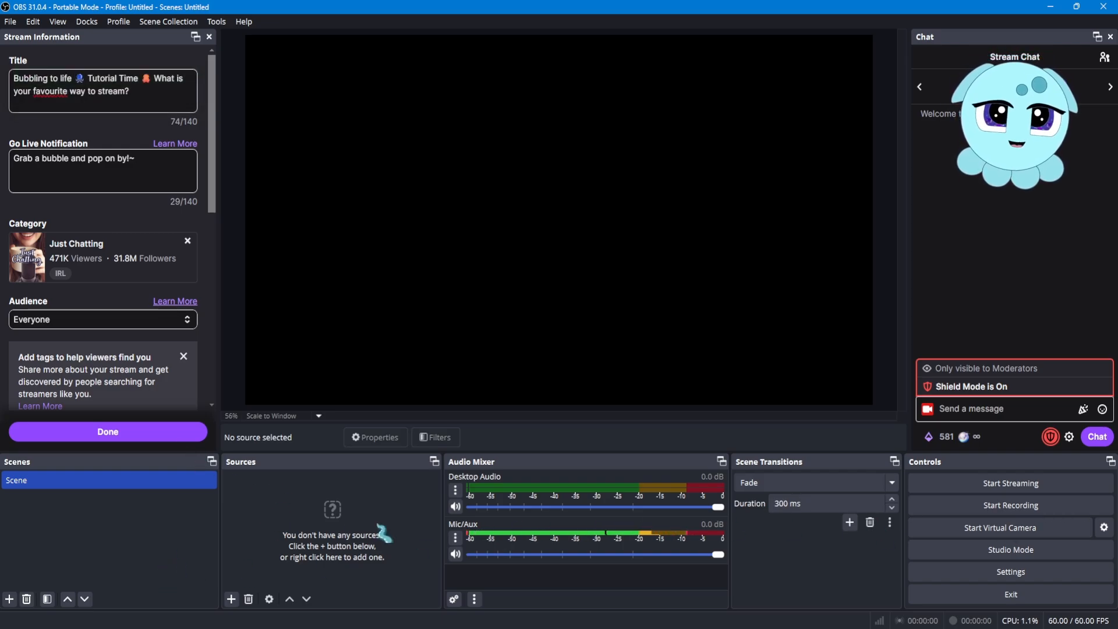
Step: Check which scene transitions are available and keep Fade selected
click(129, 535)
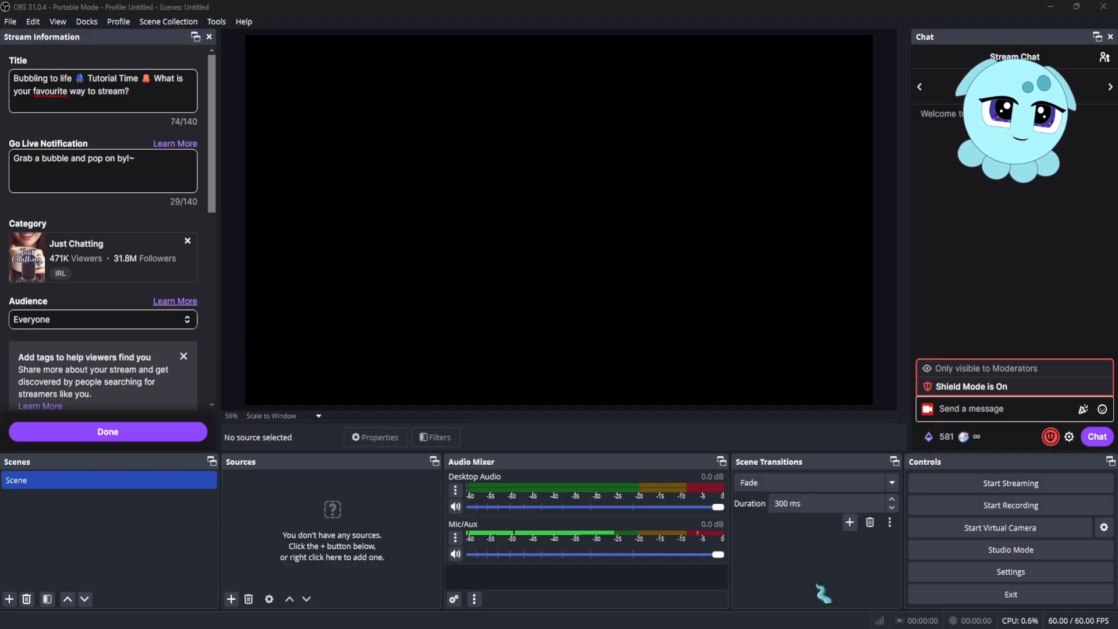
click(806, 487)
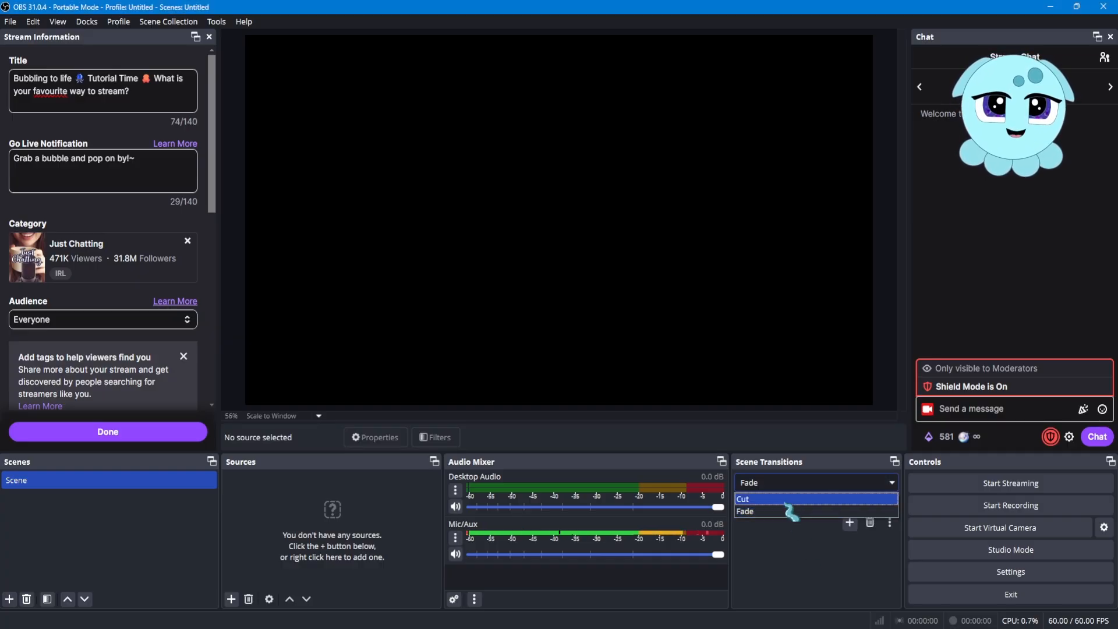
click(786, 567)
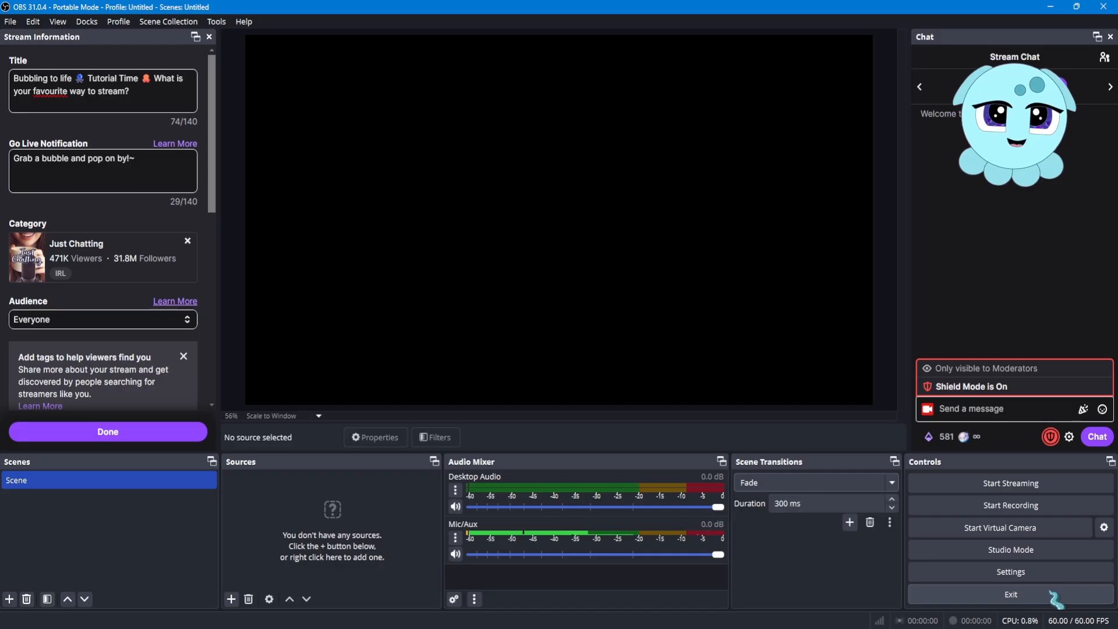
Step: Review the general settings and the theme and style choices in the Appearance settings, and leave the settings without applying changes
click(1009, 573)
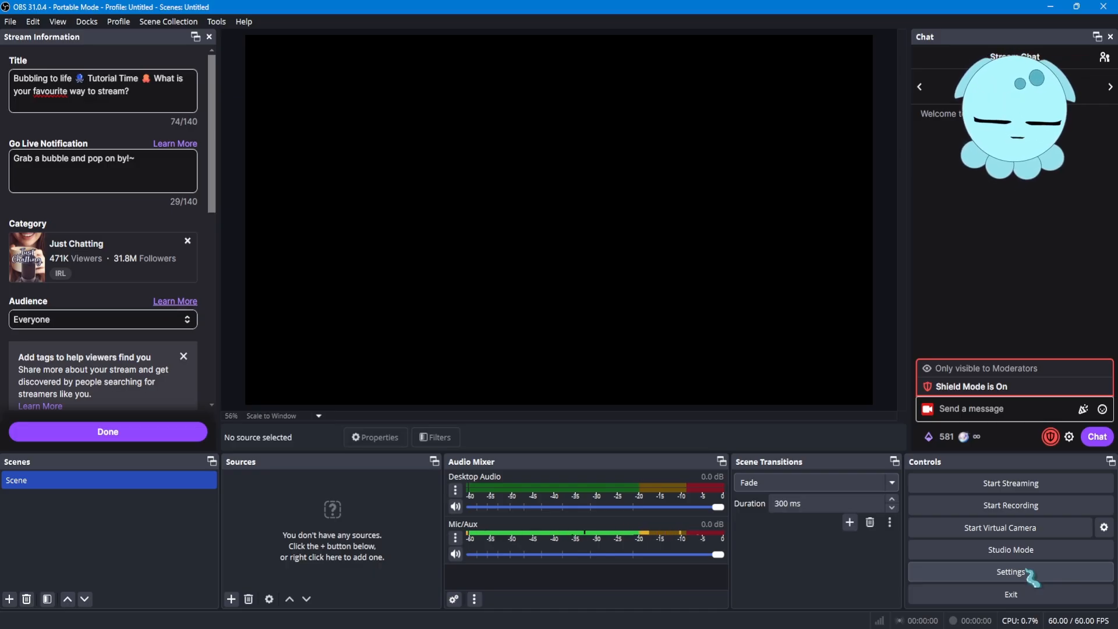
click(1028, 574)
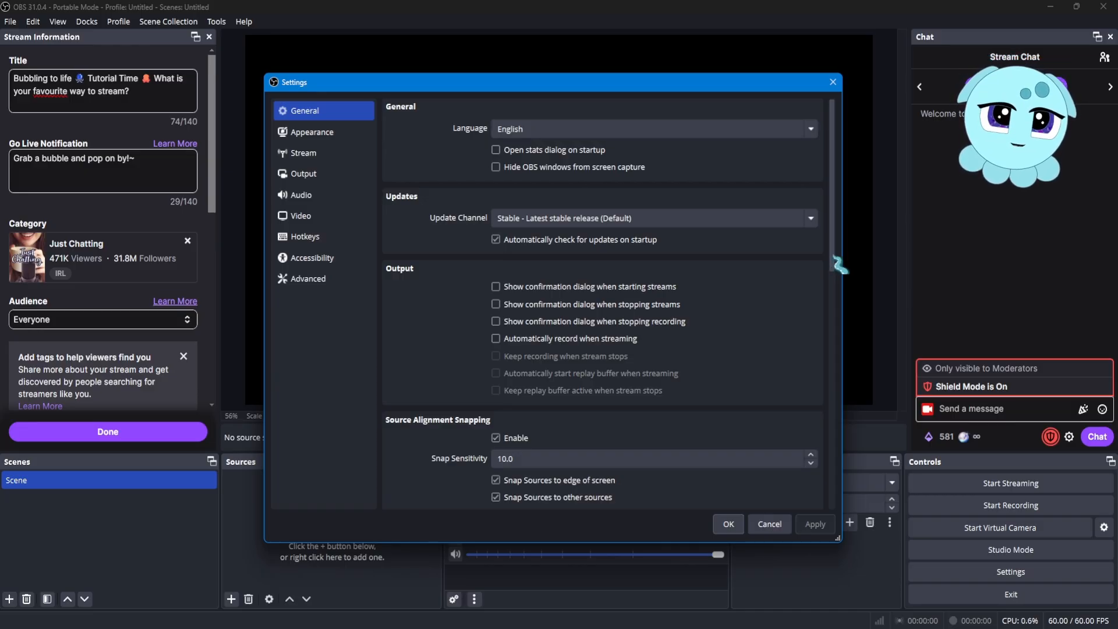
click(311, 133)
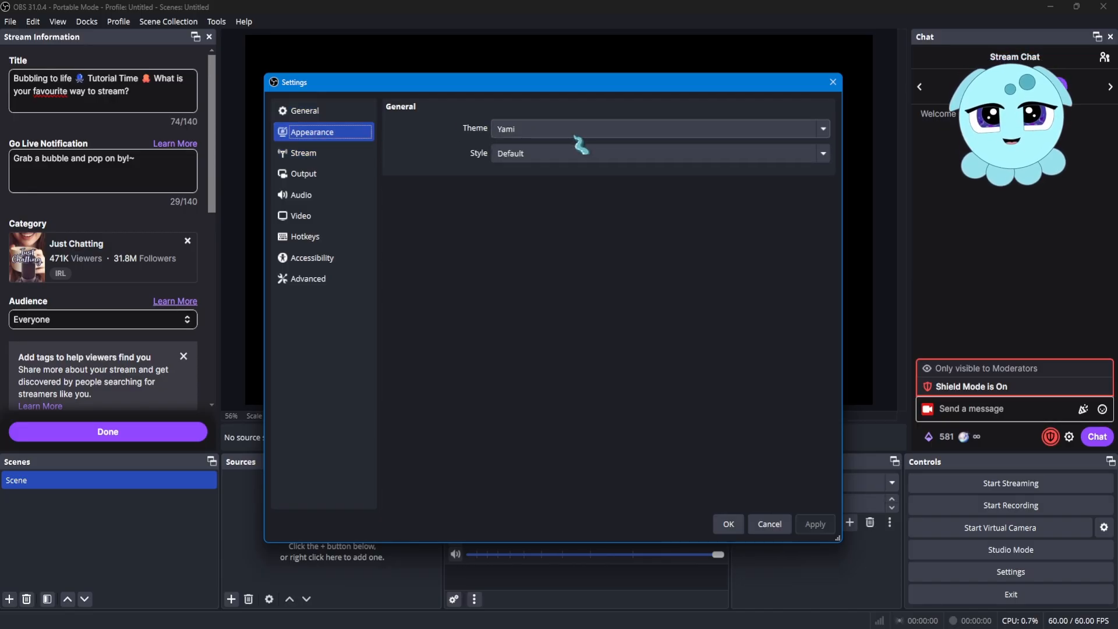
click(576, 129)
click(579, 142)
click(562, 155)
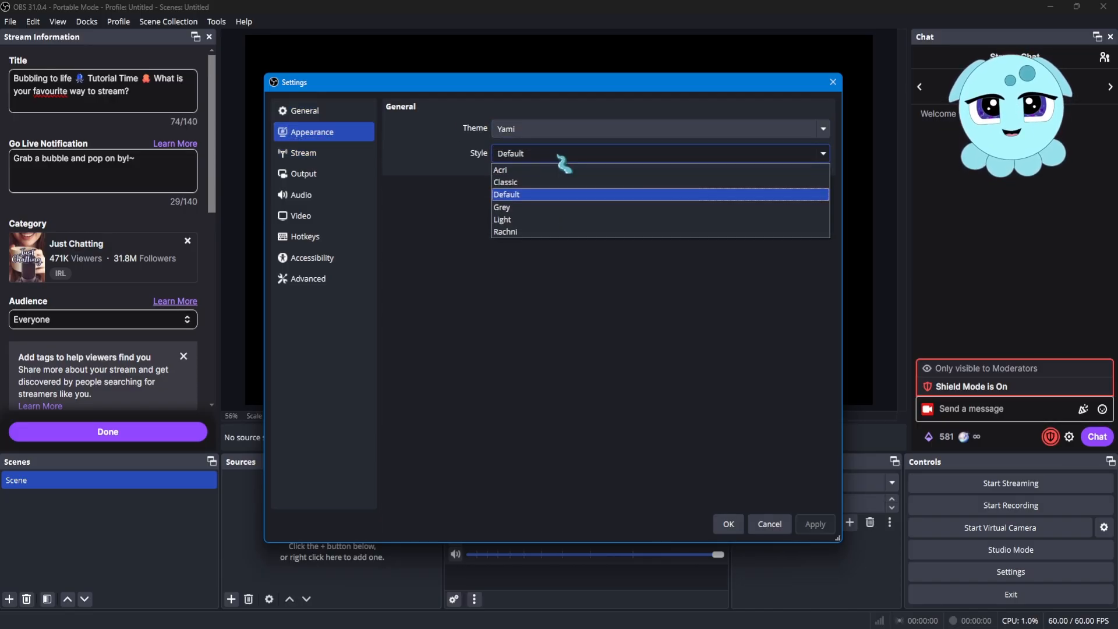
click(560, 155)
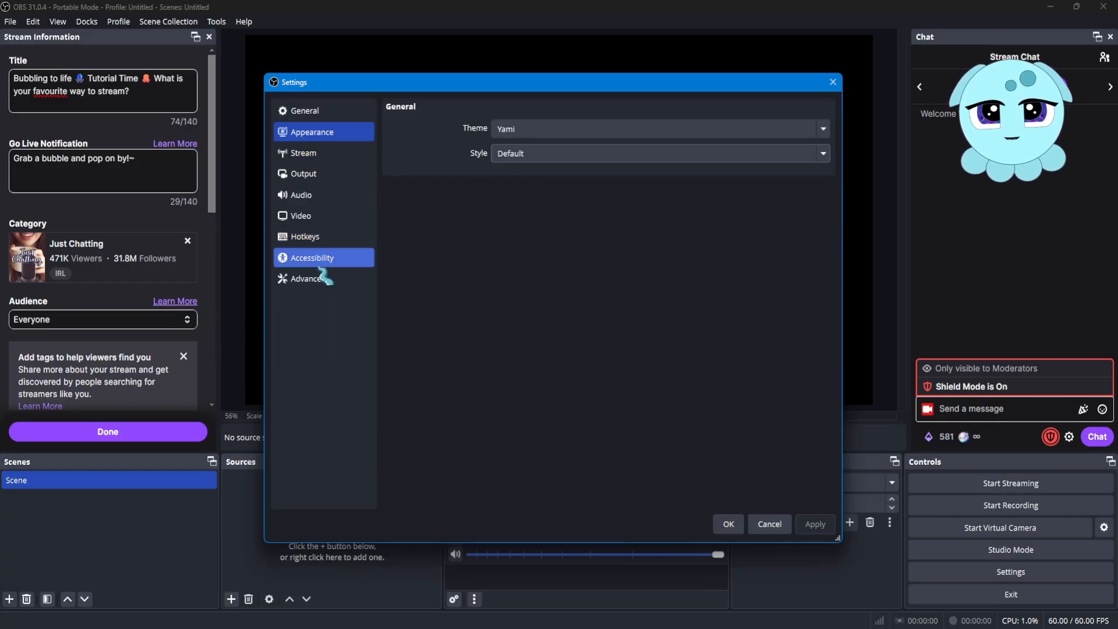
click(770, 524)
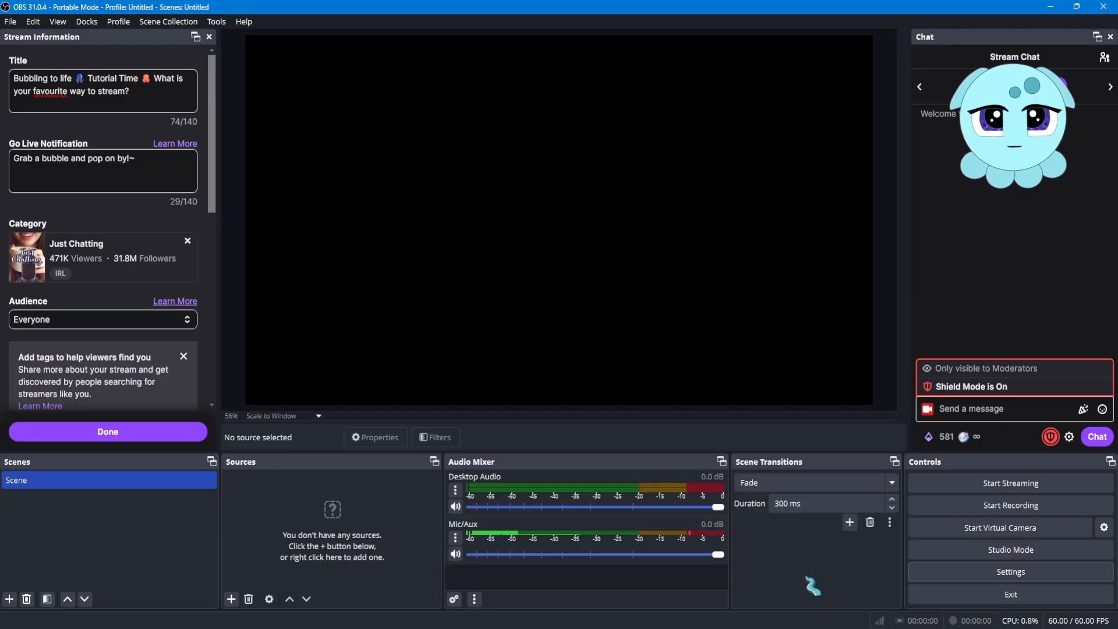